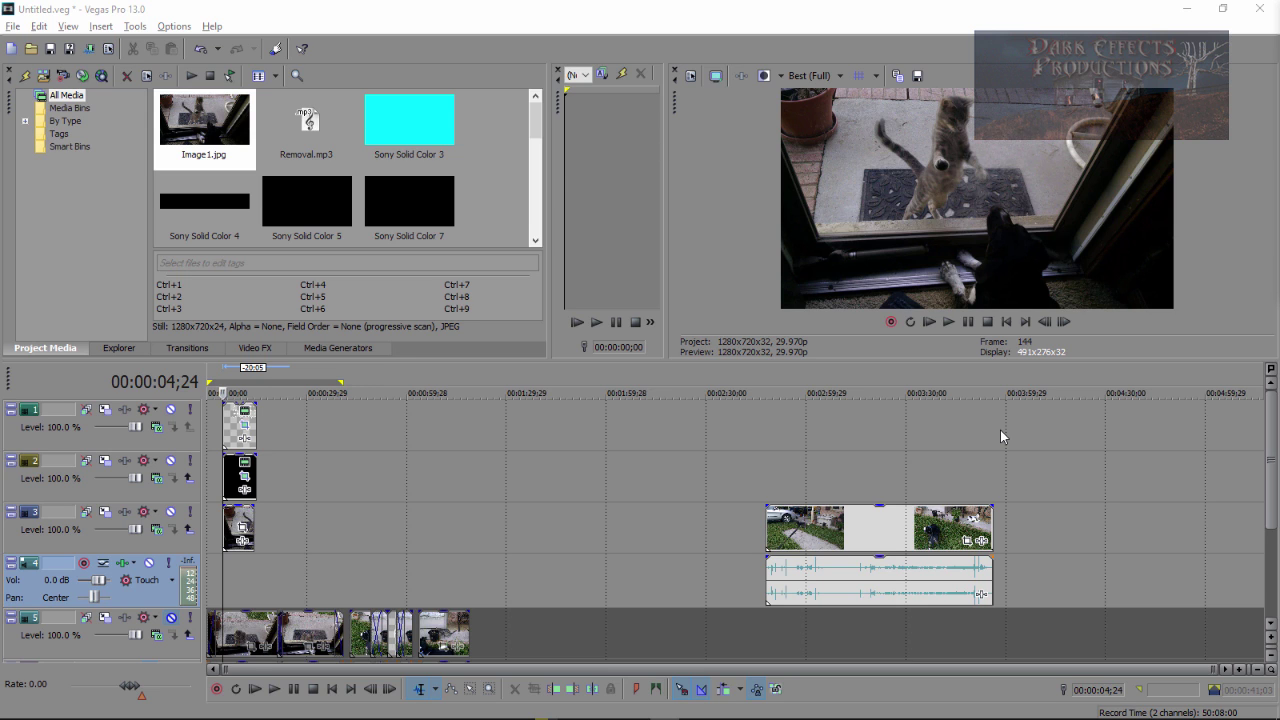
Preview the existing sliding caption, then park the playhead at 00:01:30;11 on track 1
key(space)
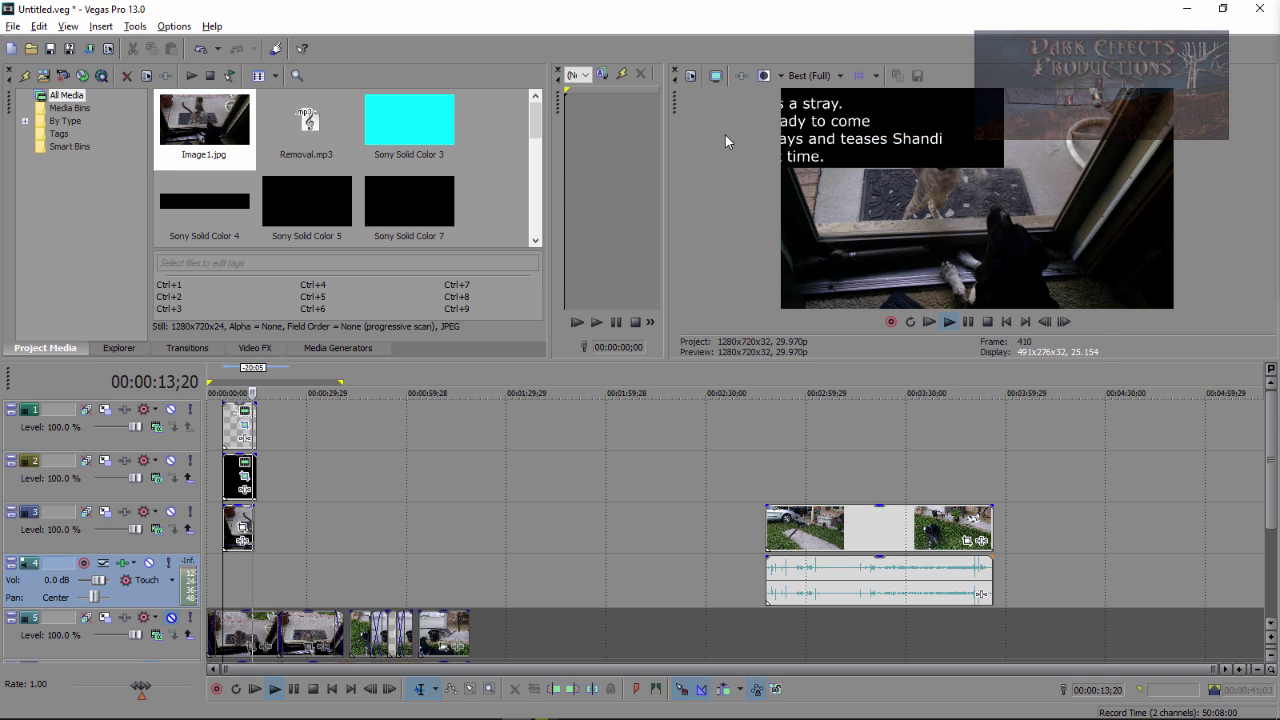
key(space)
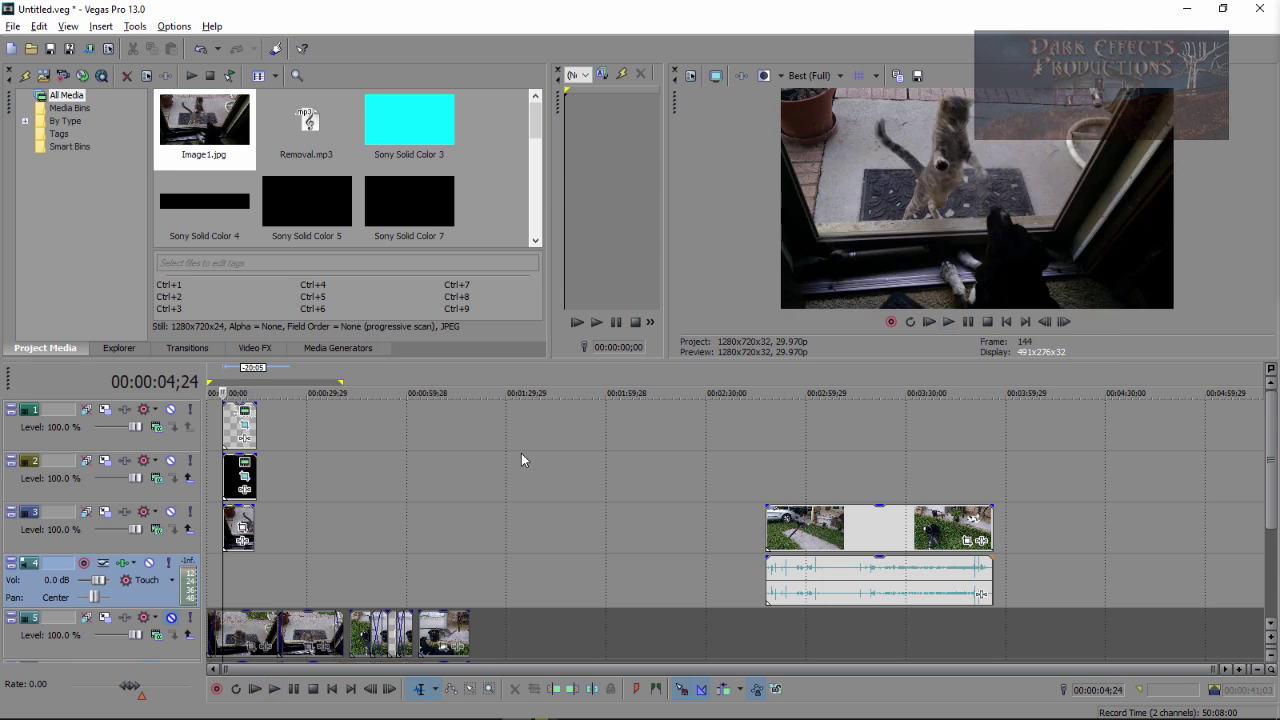
click(507, 425)
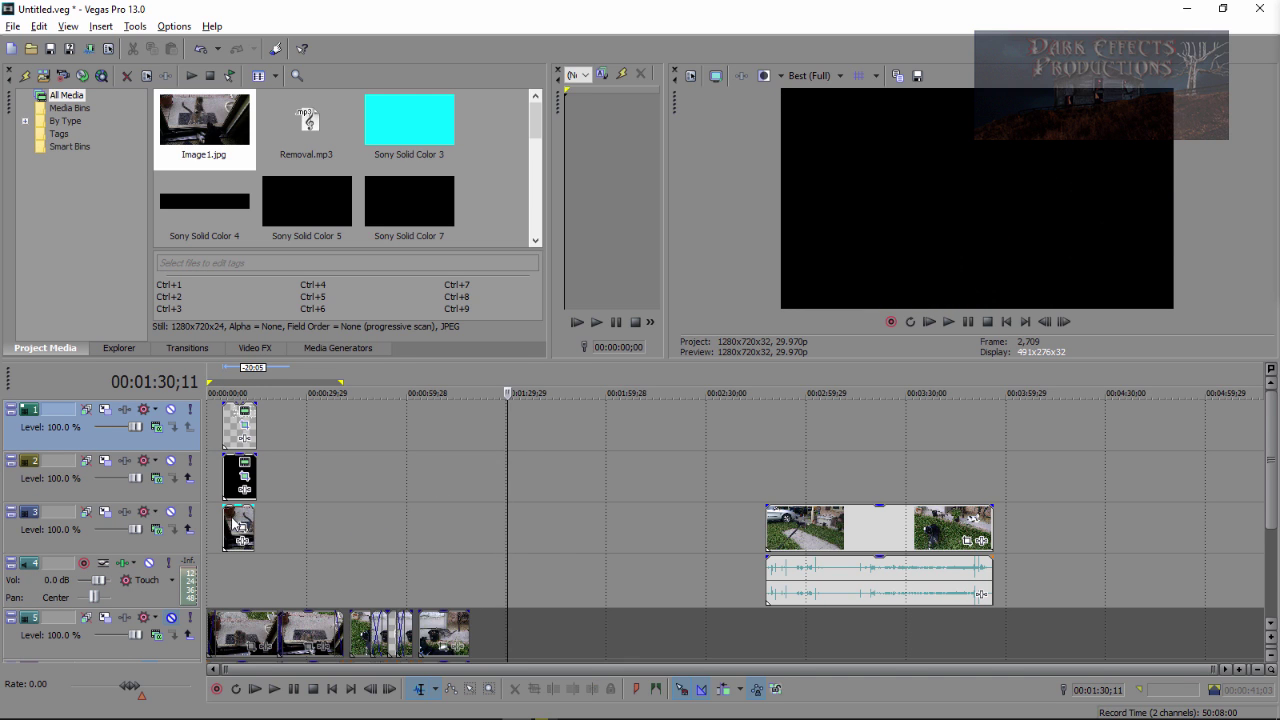
Move the cat-at-door image event on track 3 to start at 00:01:30 and select track 1
drag(233, 522, 520, 522)
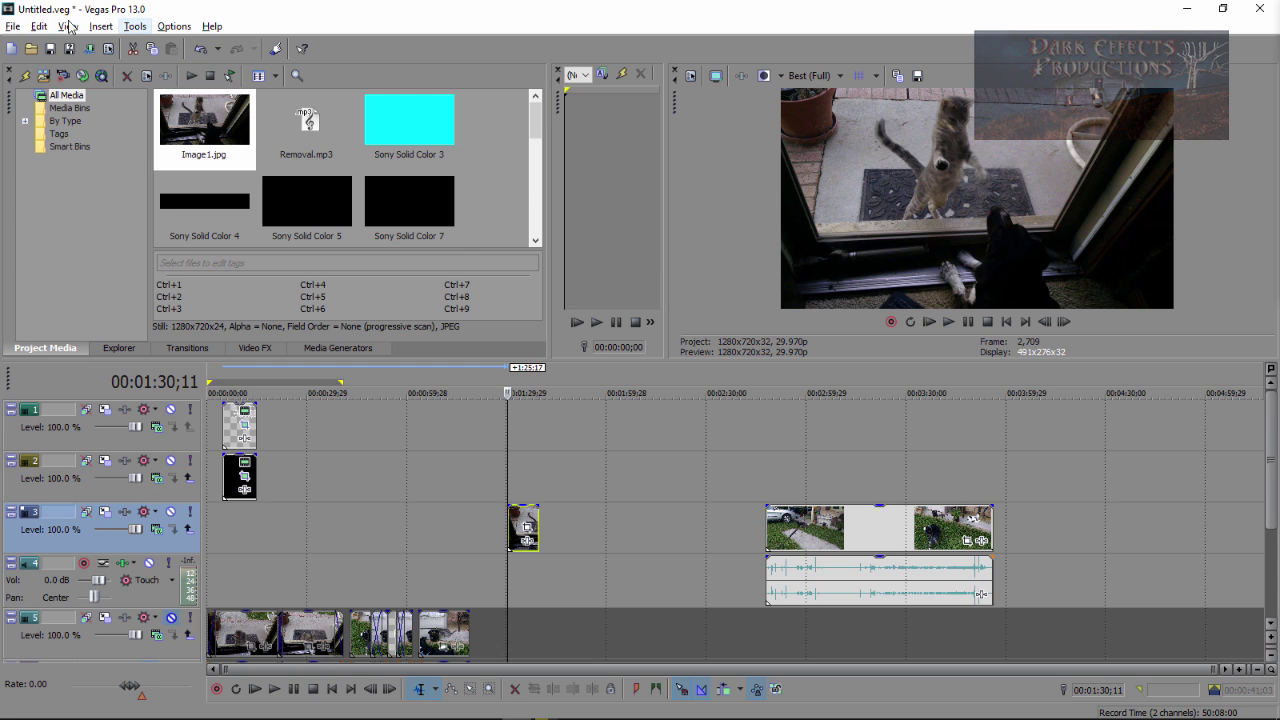
click(511, 414)
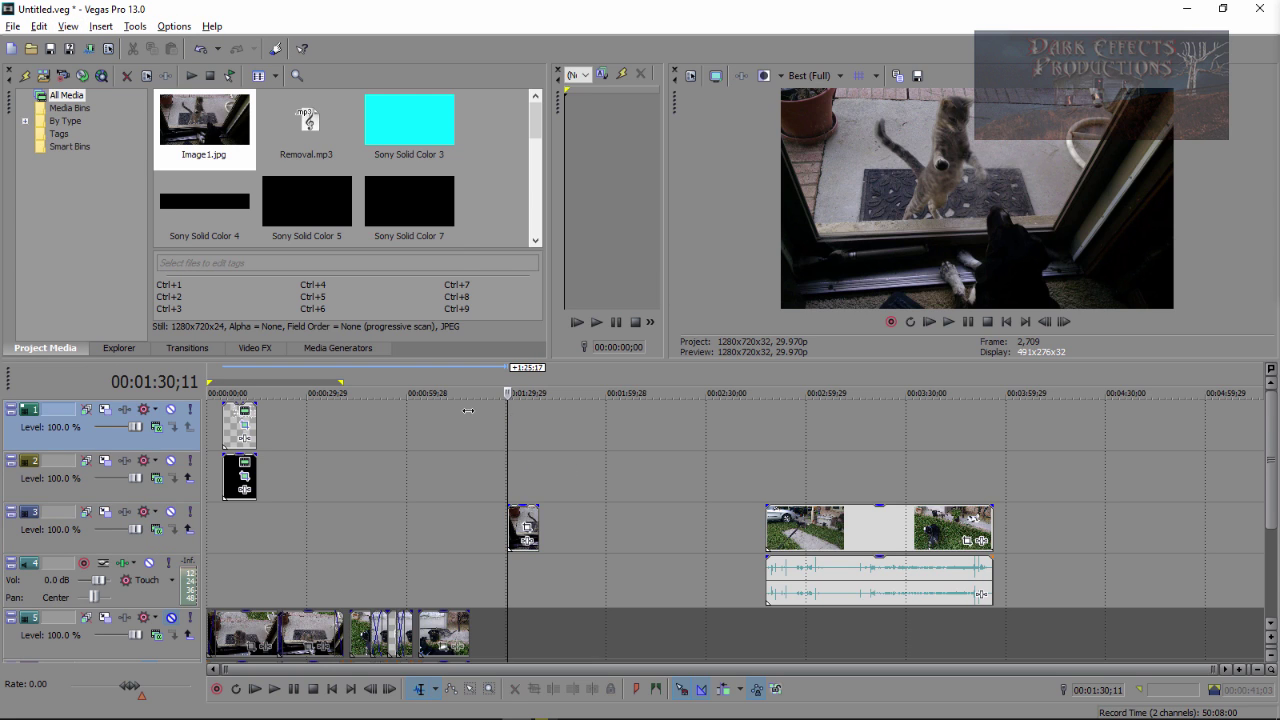
click(101, 30)
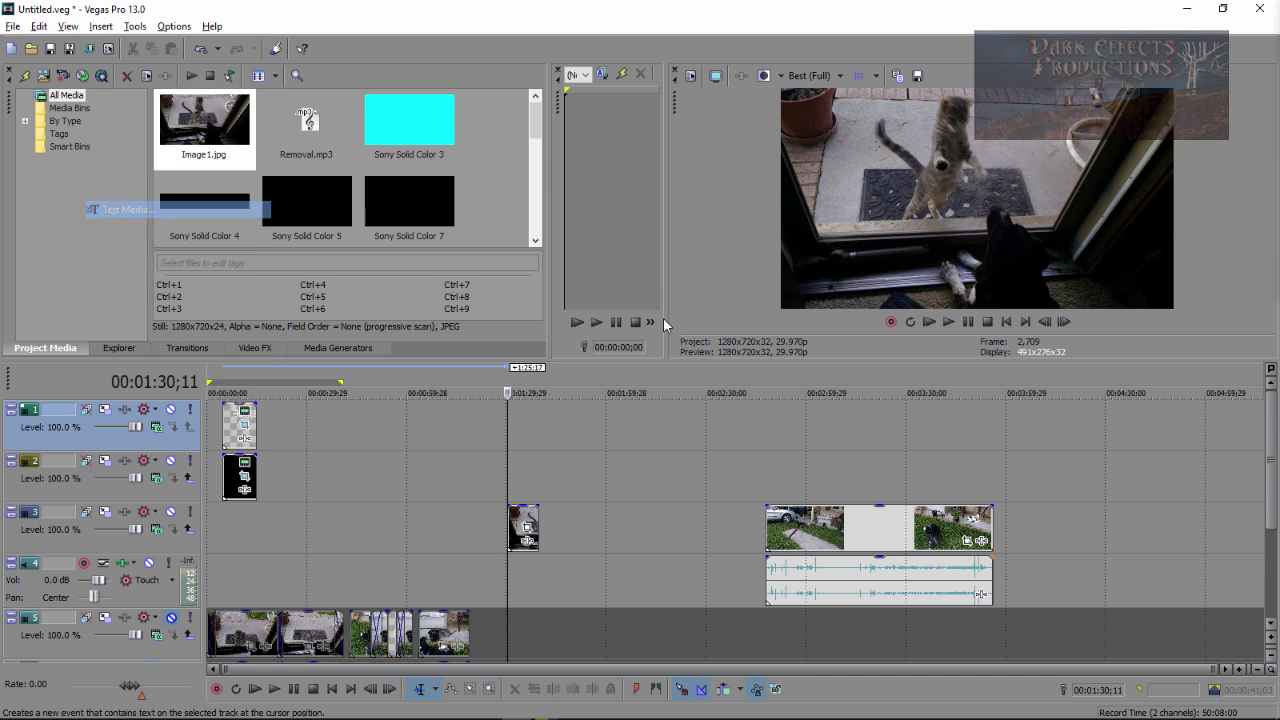
Add an 18-point text event on track 1 captioned about the new kitty playing at the door
click(139, 209)
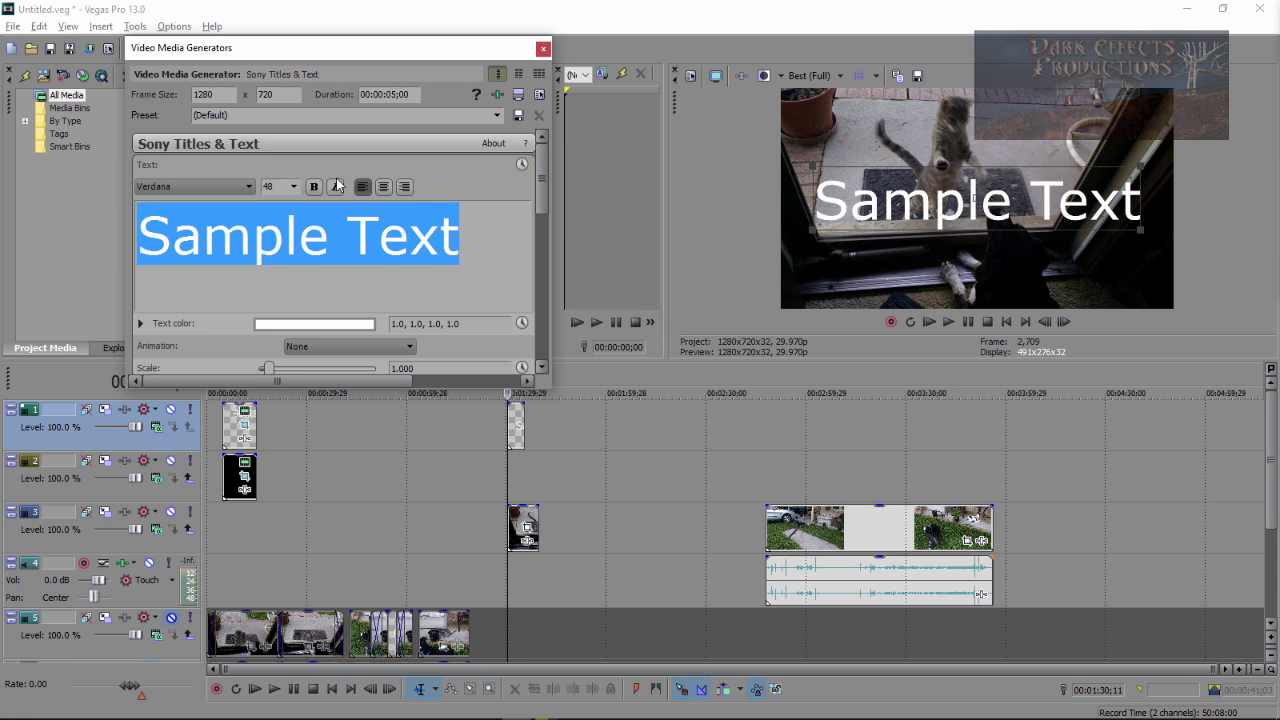
click(287, 187)
click(268, 253)
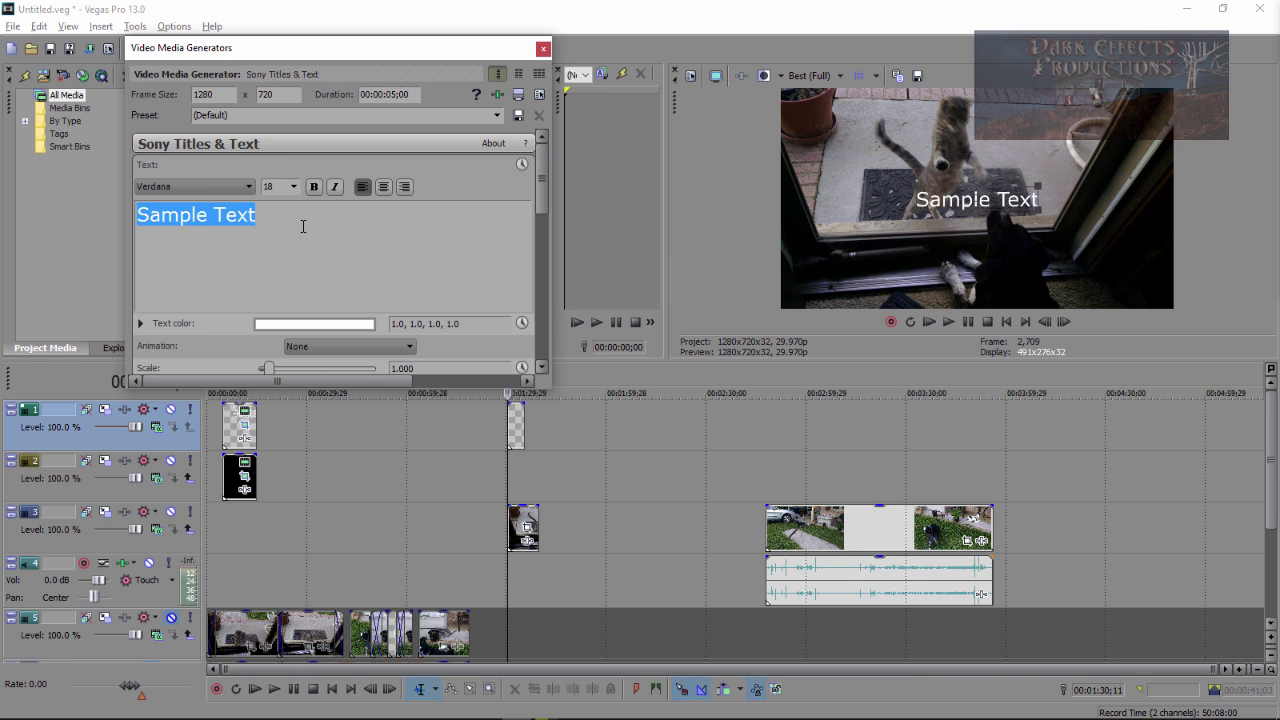
text(Shand)
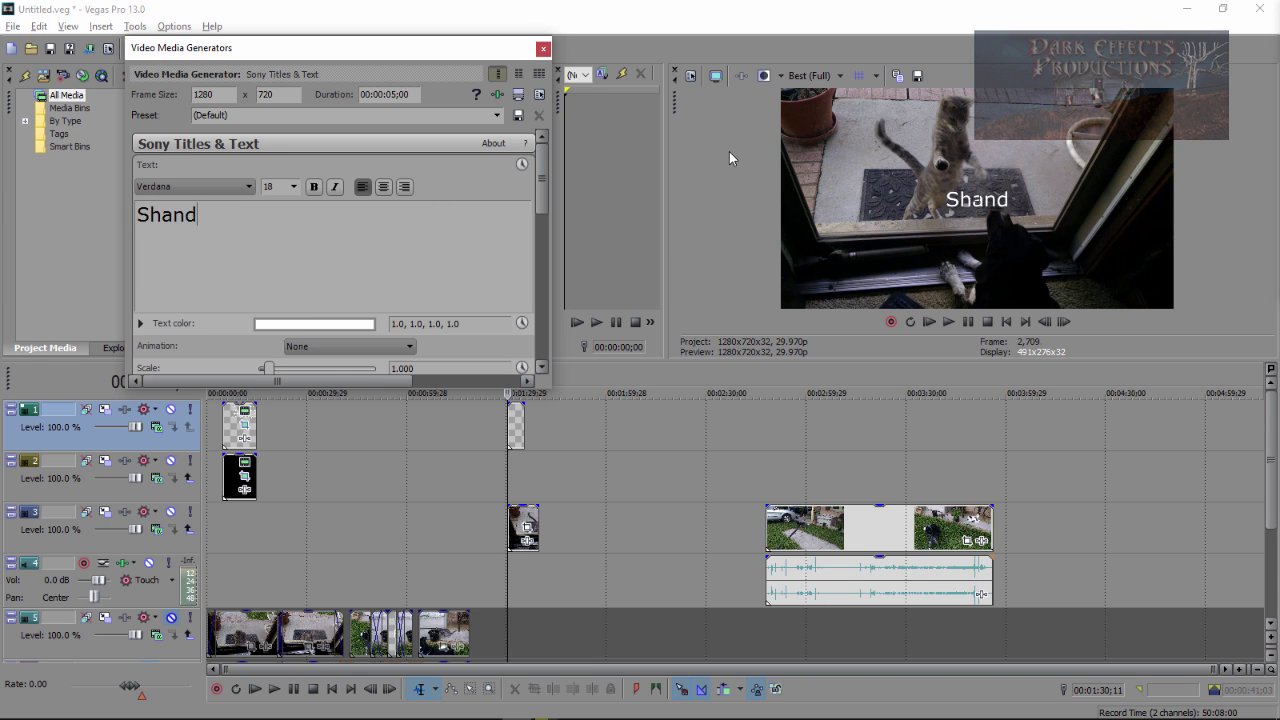
text(i and our new Kitty )
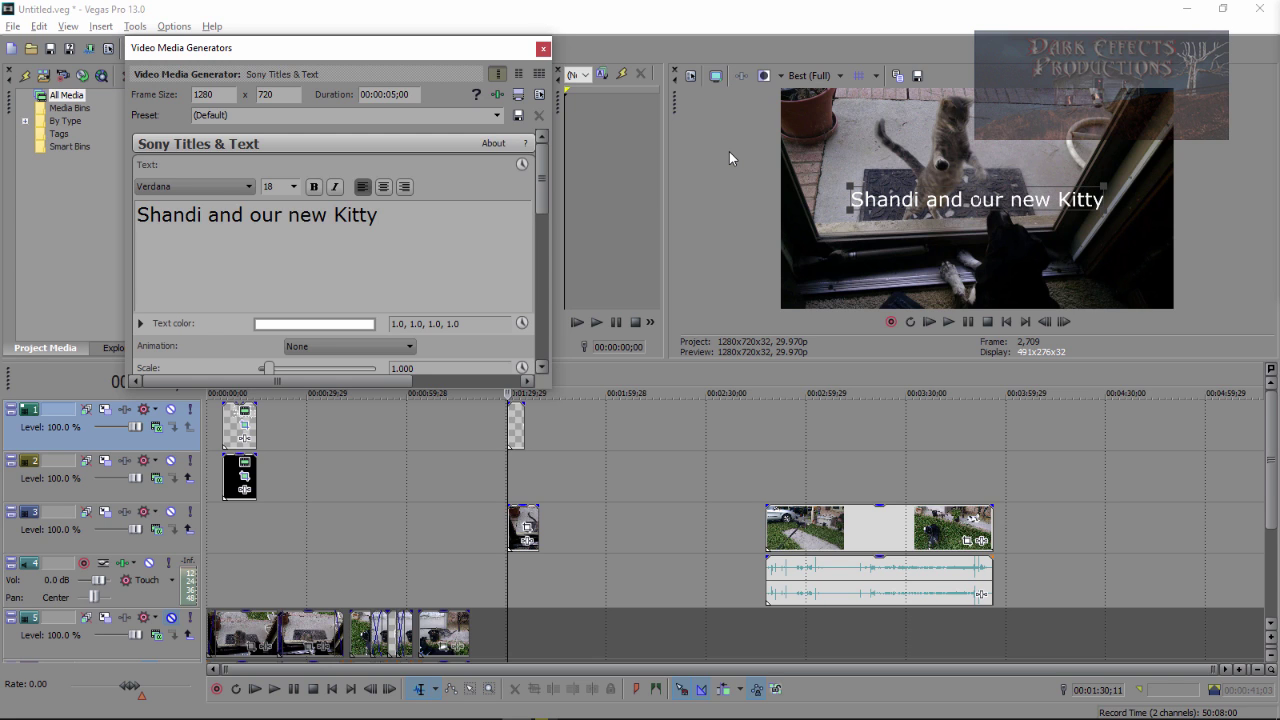
text(Playing at the door.)
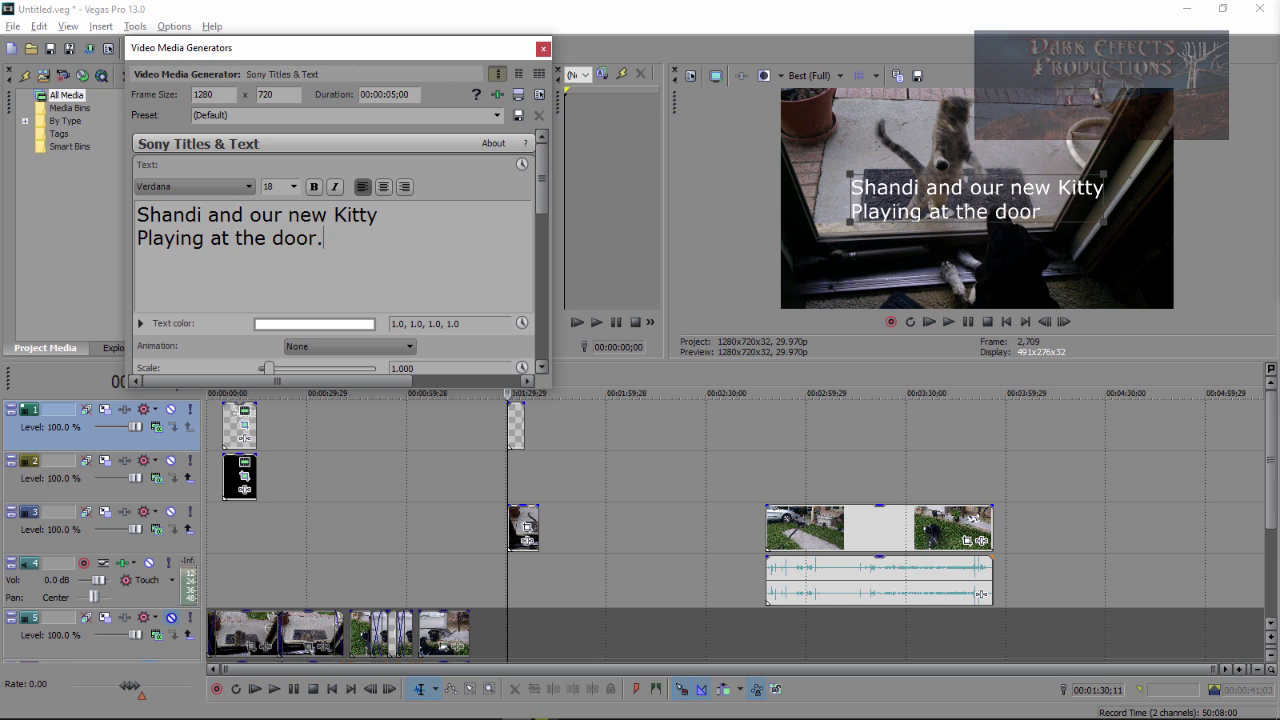
Close the text settings and slightly lengthen the caption event on track 1
click(543, 49)
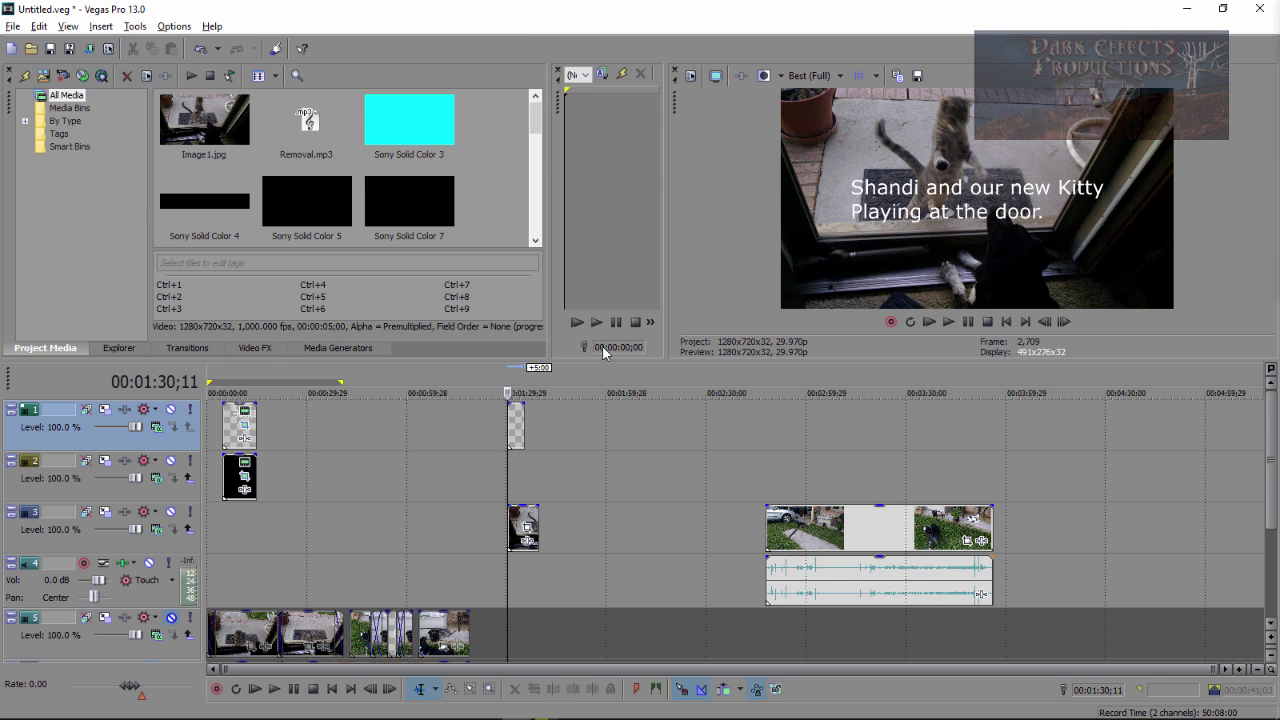
drag(524, 427, 537, 427)
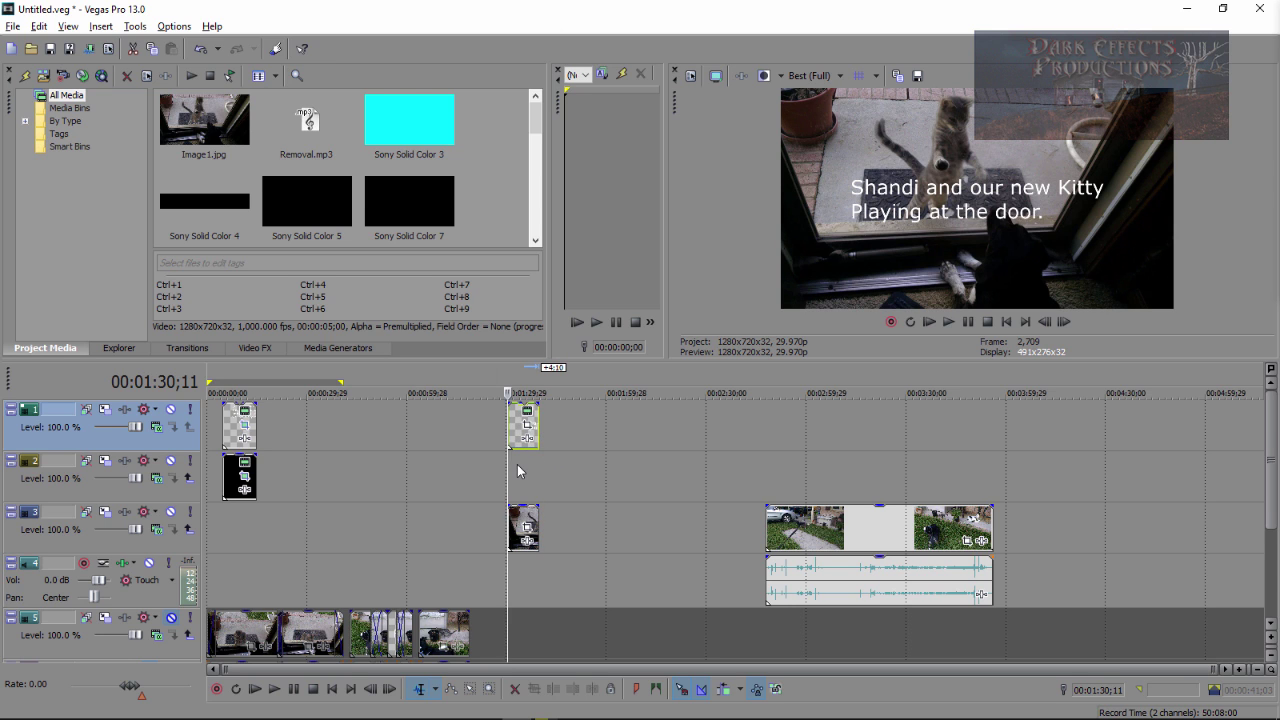
click(517, 464)
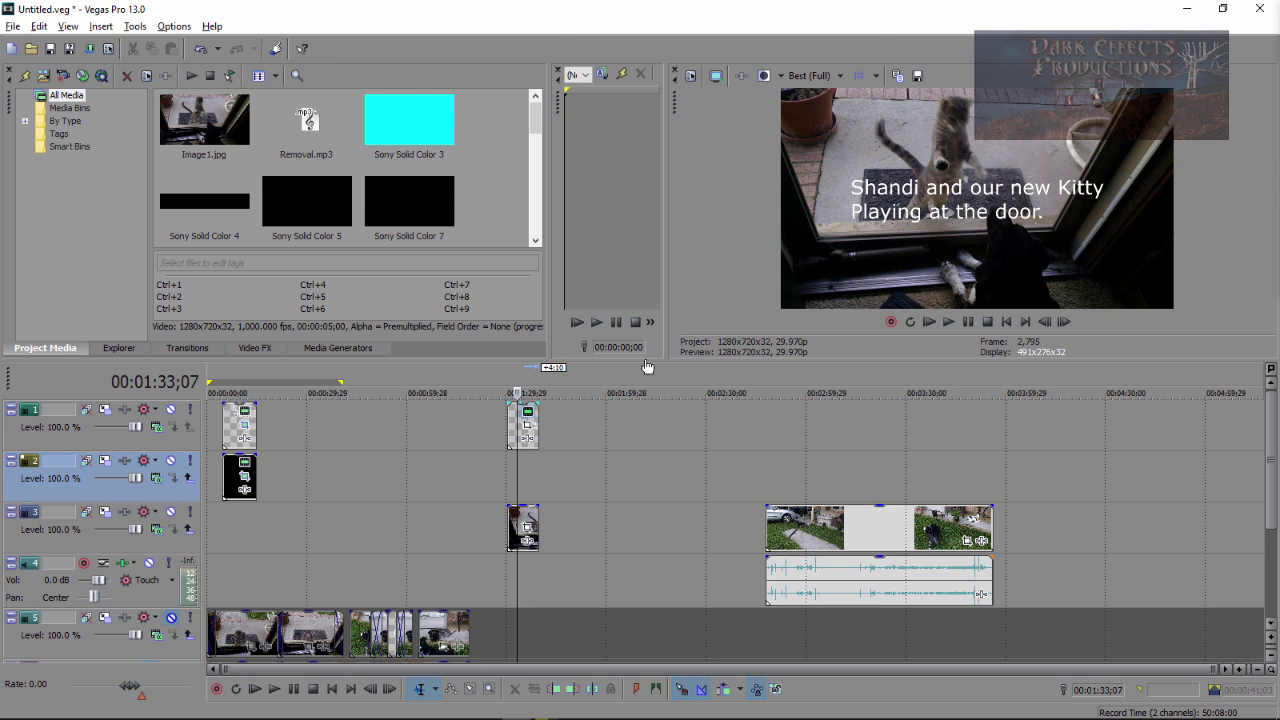
Move the caption text up near the frame's top and return the playhead to its start
click(528, 425)
drag(987, 167, 984, 121)
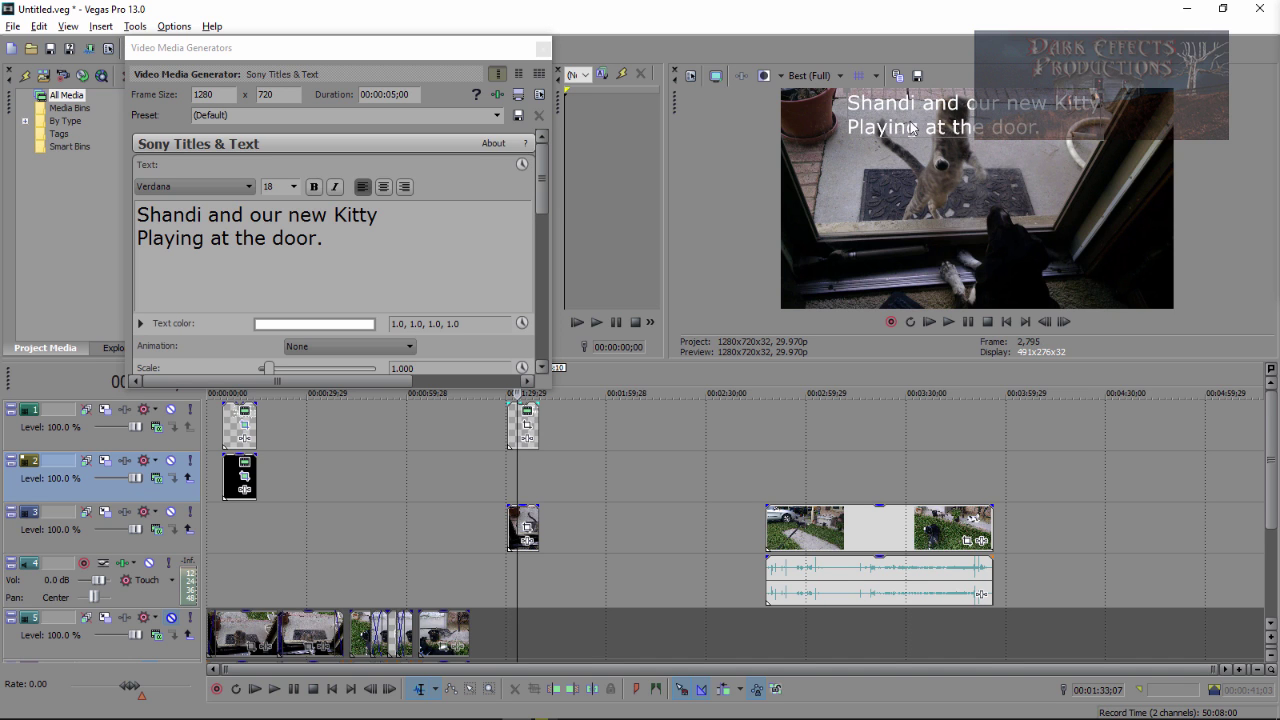
click(542, 47)
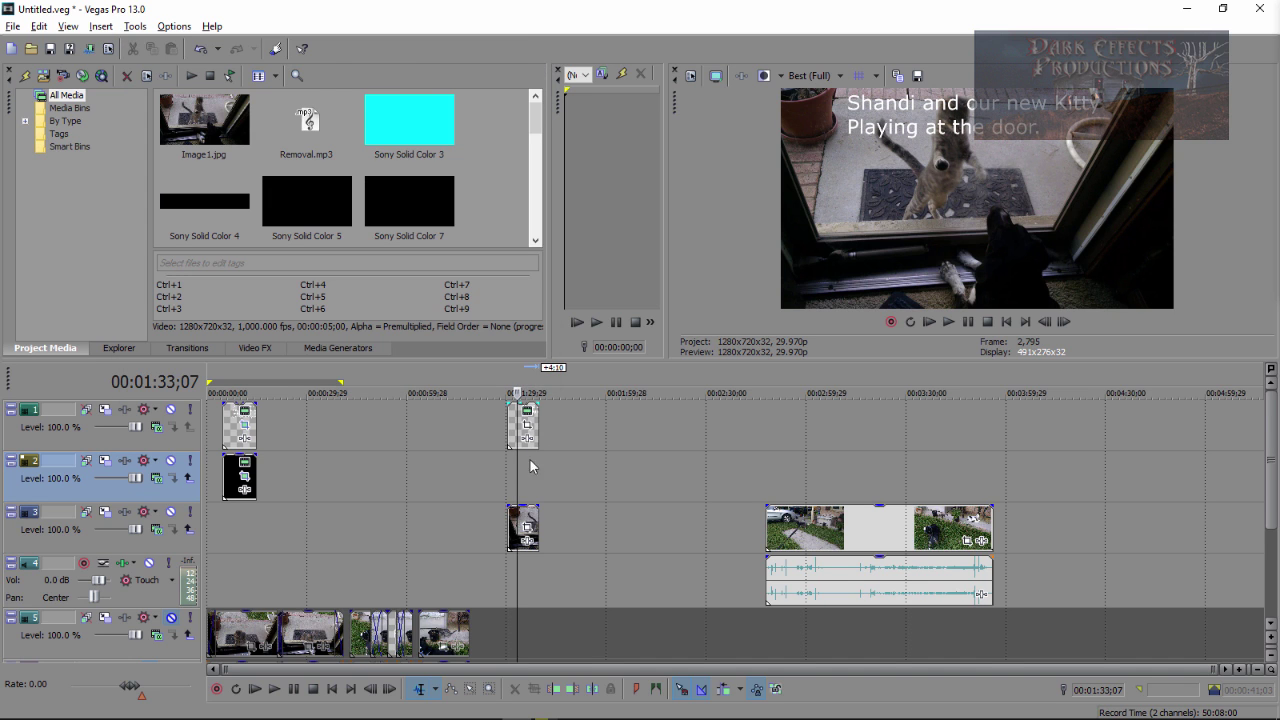
click(508, 460)
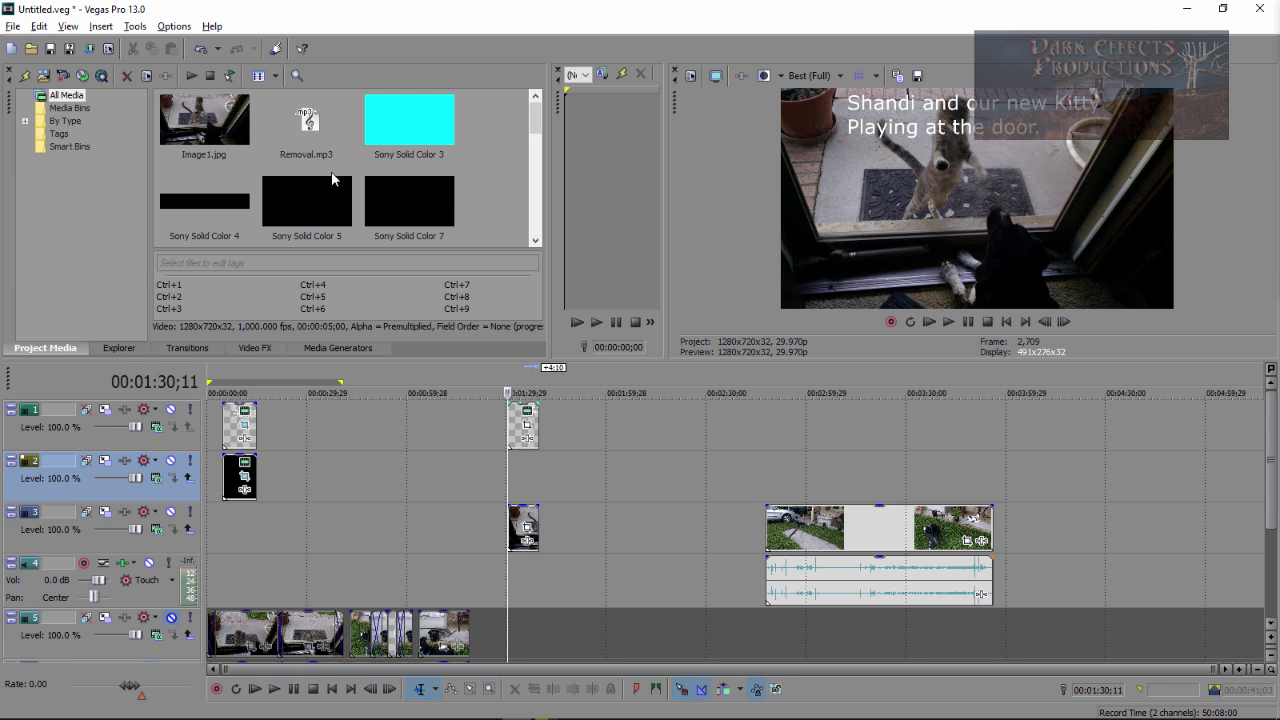
Add a black Solid Color event to track 2 at 00:01:30;11 and park the playhead inside it
click(337, 350)
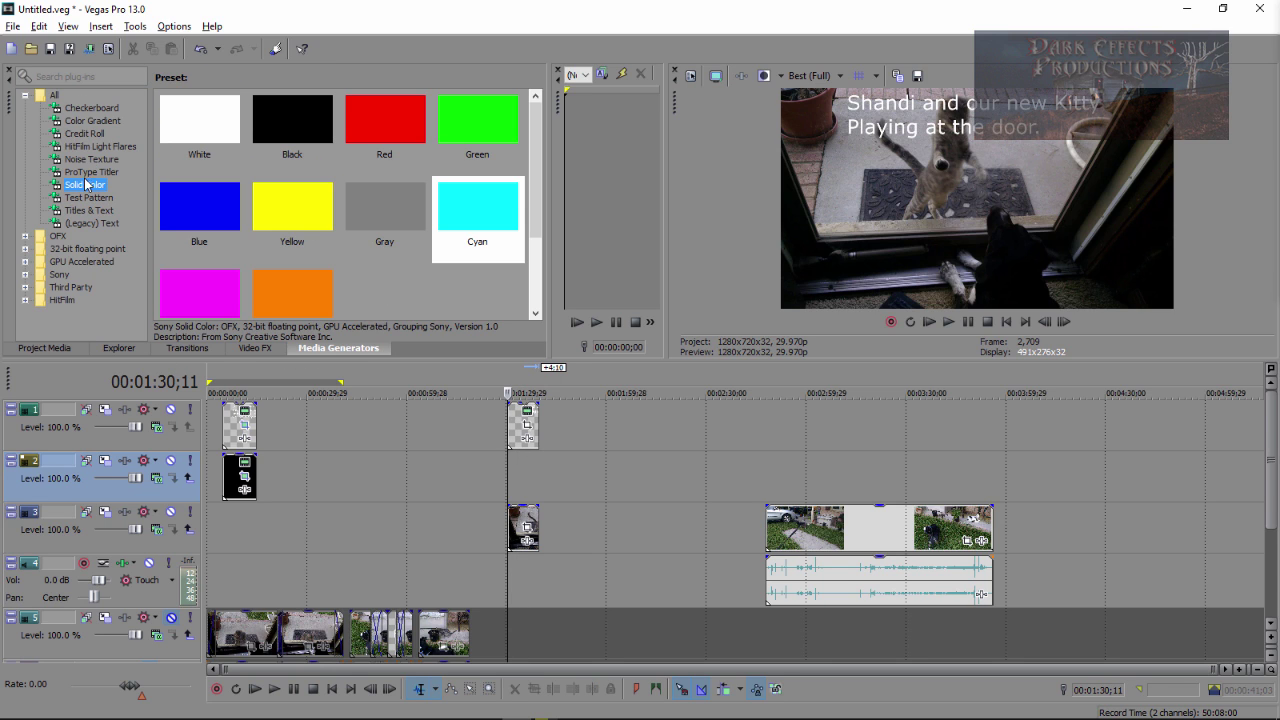
drag(318, 157, 526, 477)
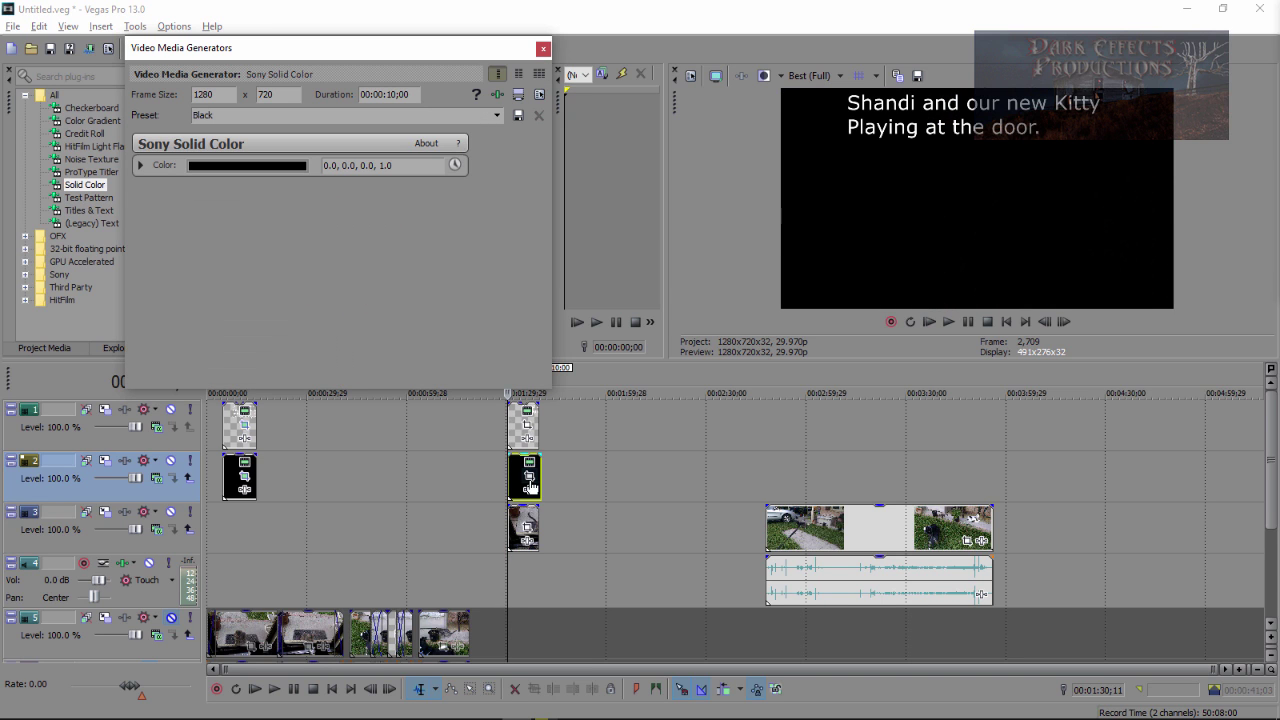
click(543, 48)
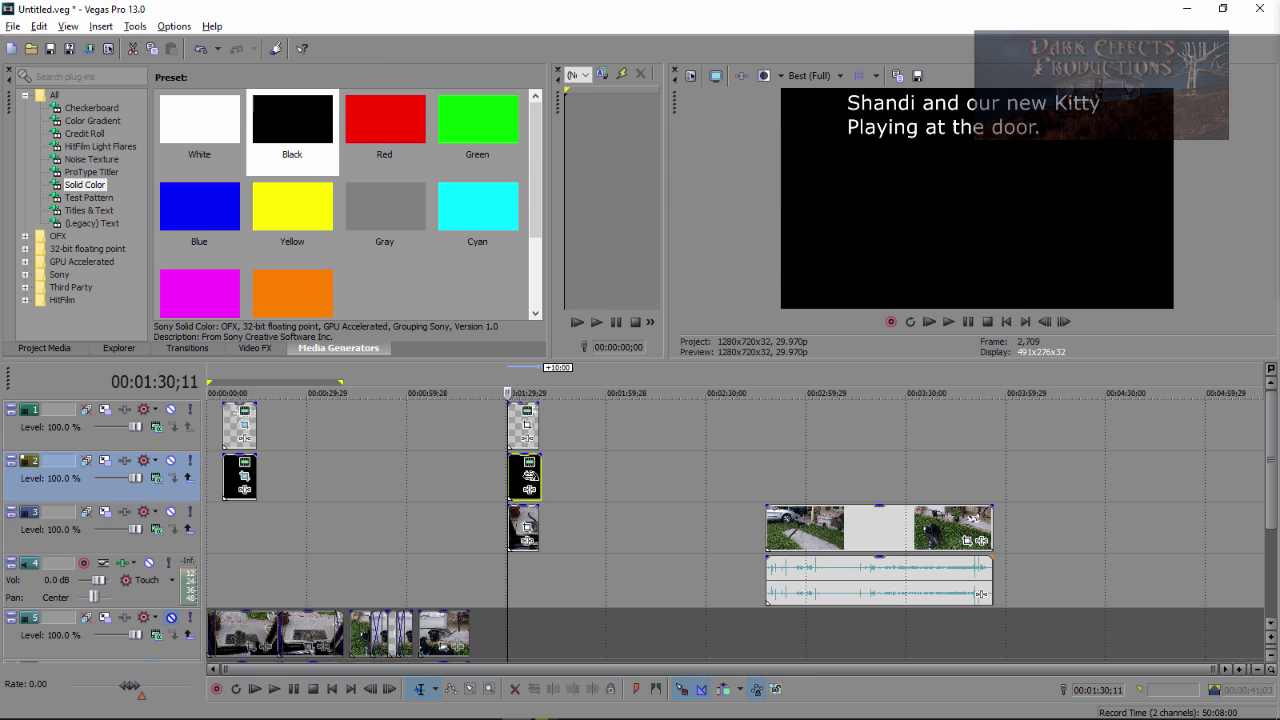
click(518, 494)
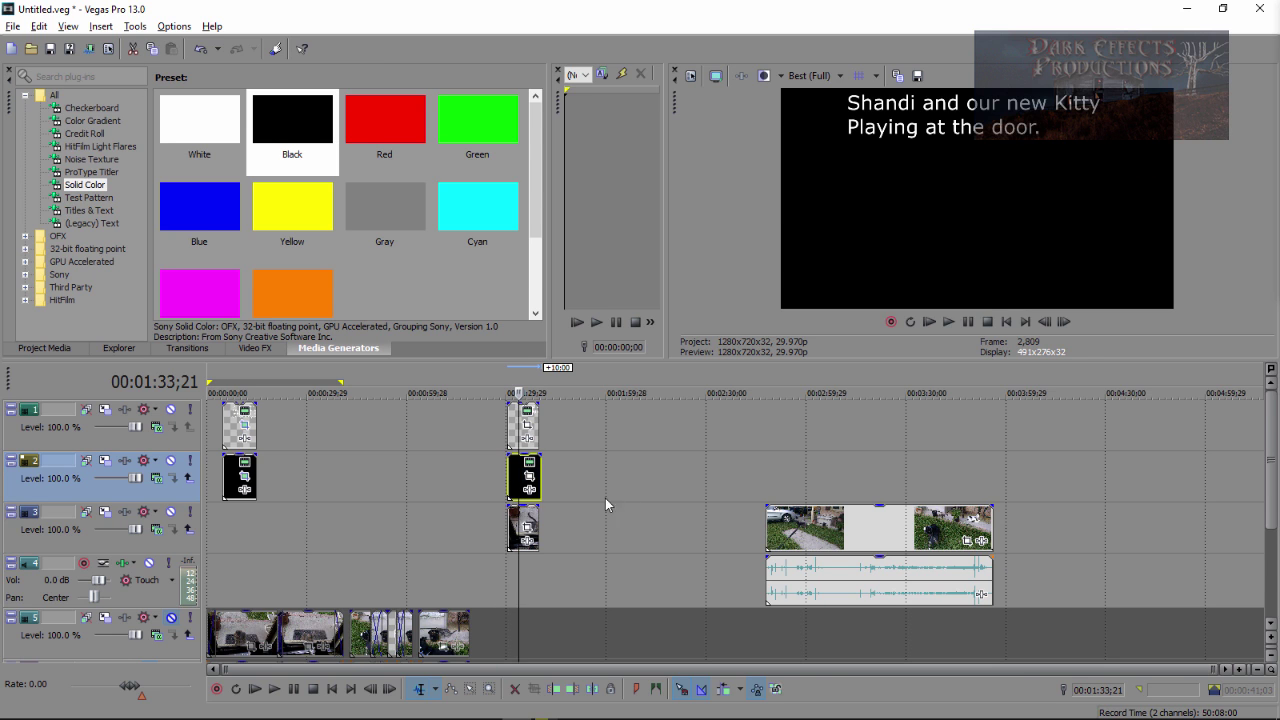
In the black event's Pan/Crop, lock vertical movement and crop the solid into a strip behind the caption
click(529, 477)
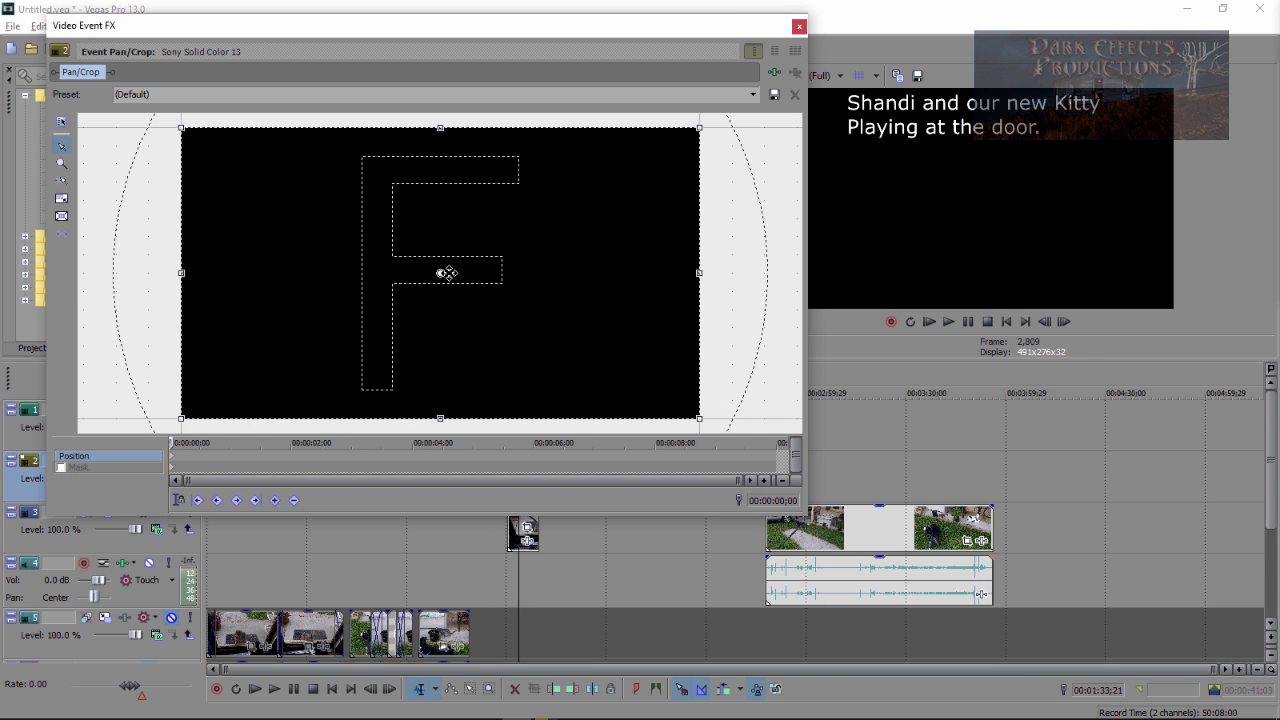
click(60, 236)
click(60, 236)
click(60, 236)
click(63, 238)
drag(447, 151, 444, 371)
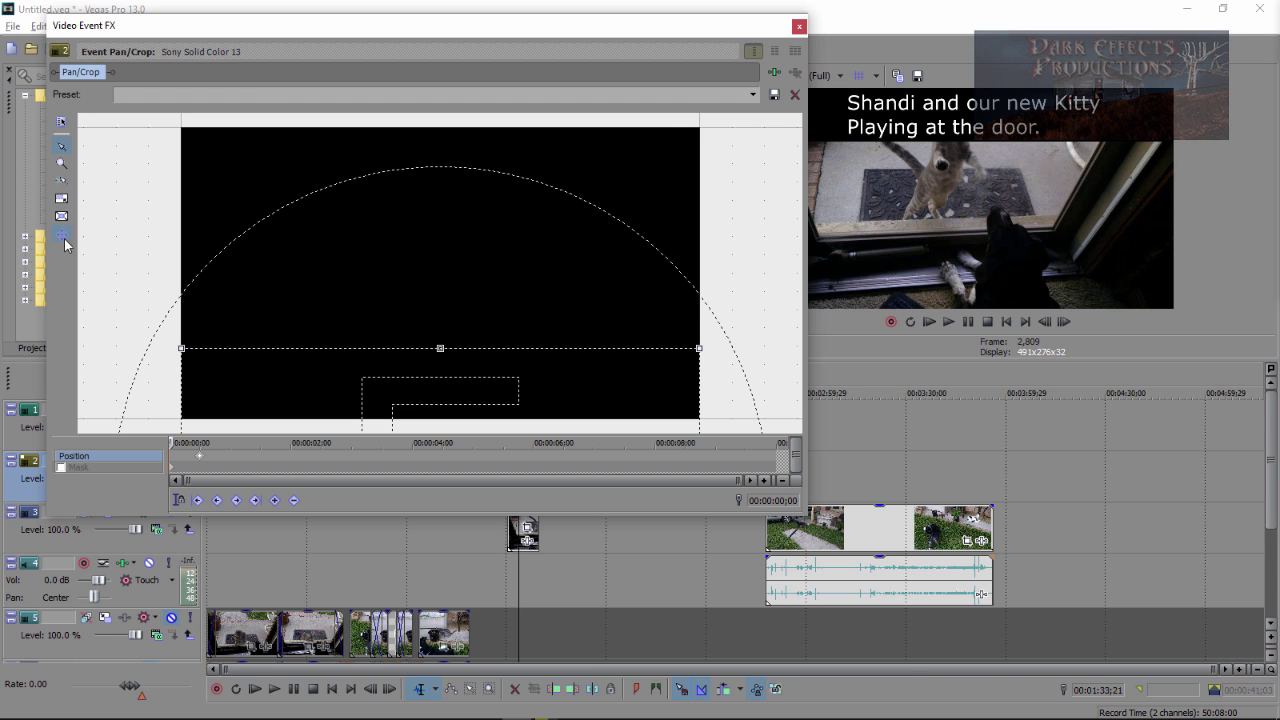
Keyframe the bar to start offset right and end pushed off to the left
drag(652, 393, 133, 392)
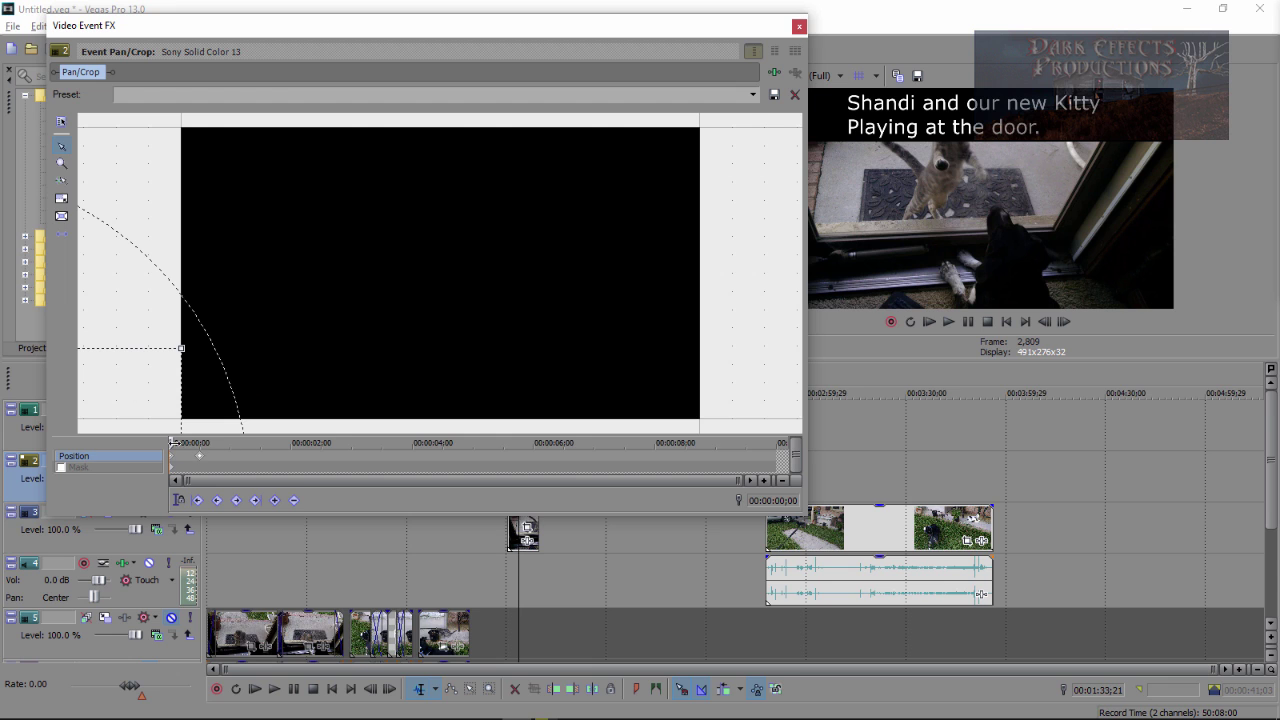
drag(171, 442, 203, 443)
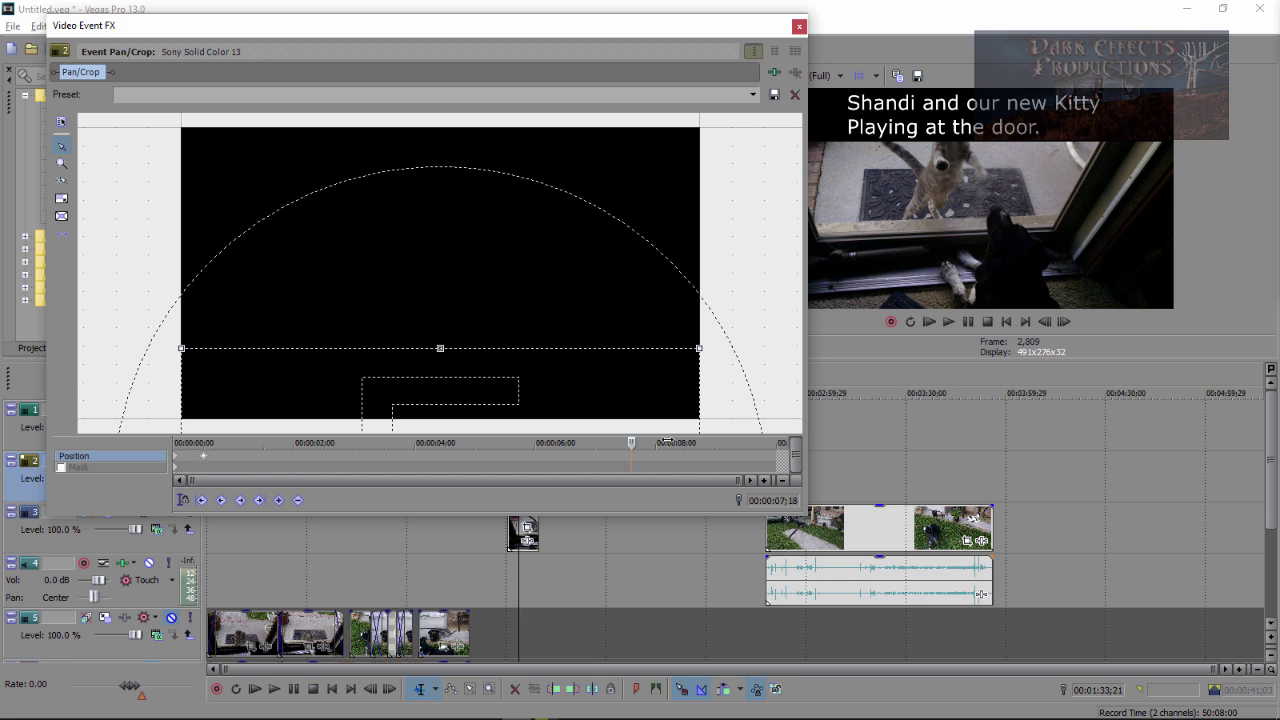
click(725, 442)
drag(362, 378, 790, 376)
drag(778, 443, 203, 443)
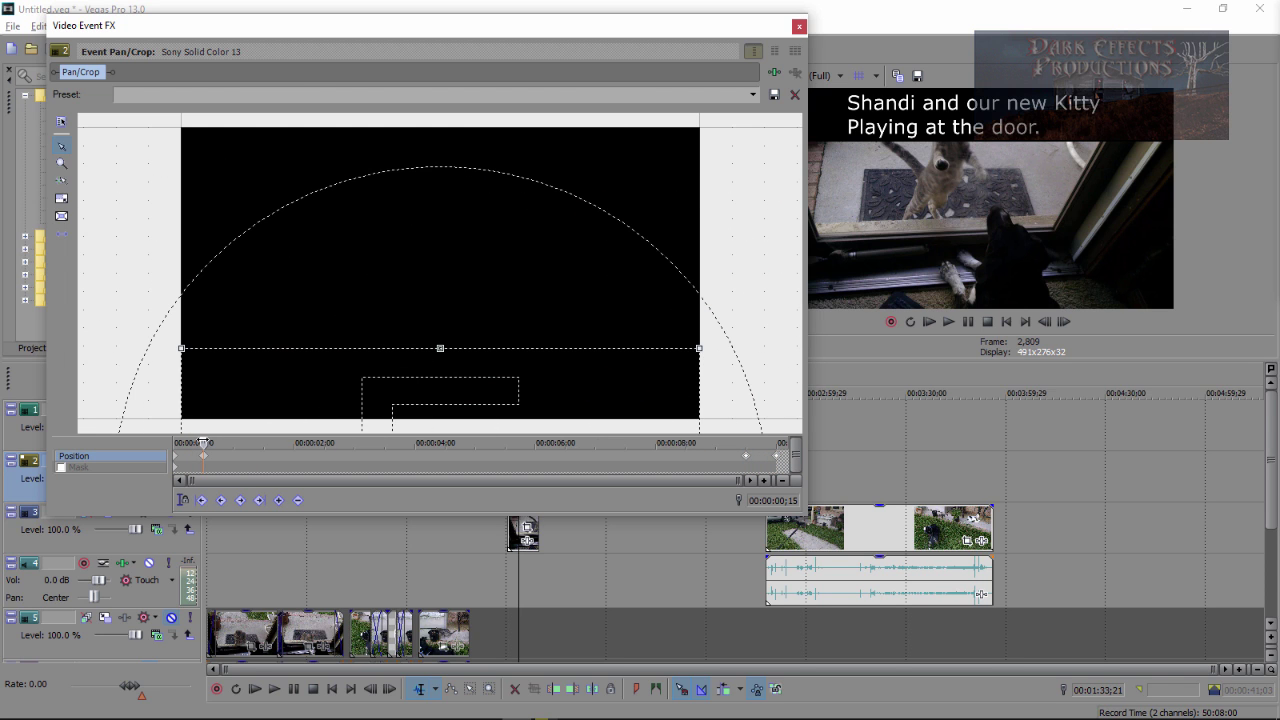
click(799, 26)
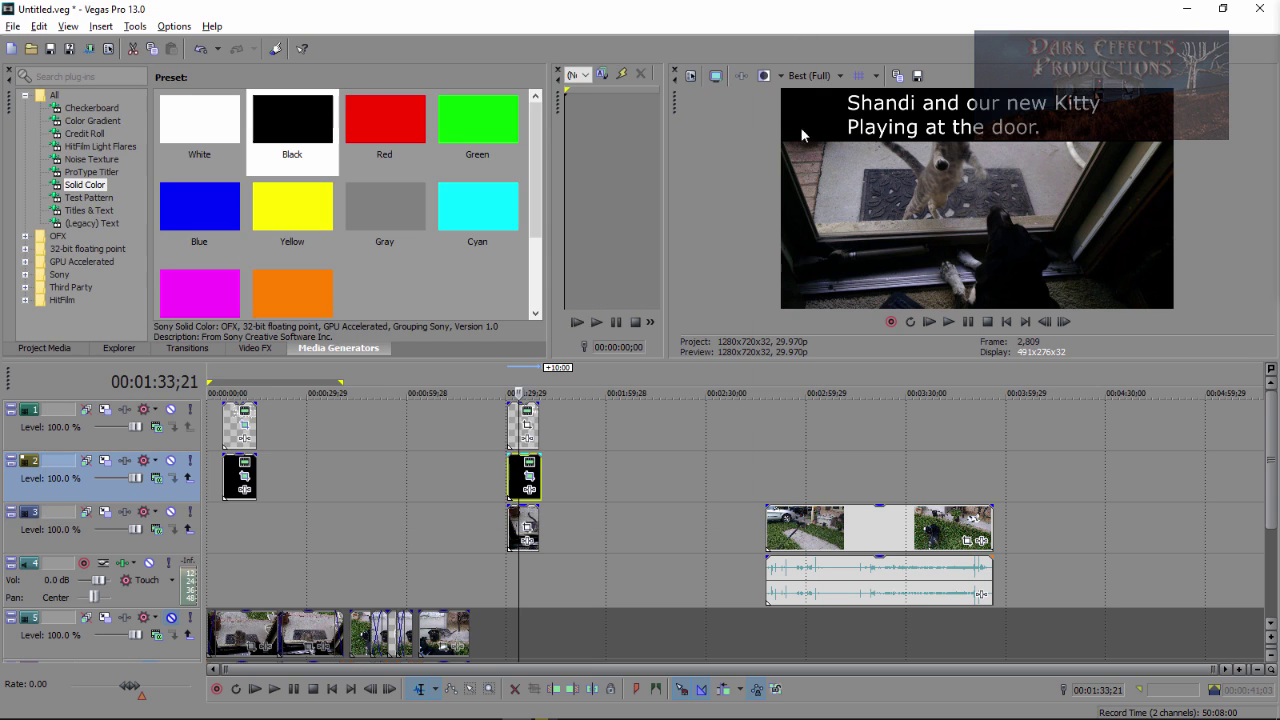
Offset the caption text's first Pan/Crop keyframe so the words start off to the right
click(528, 428)
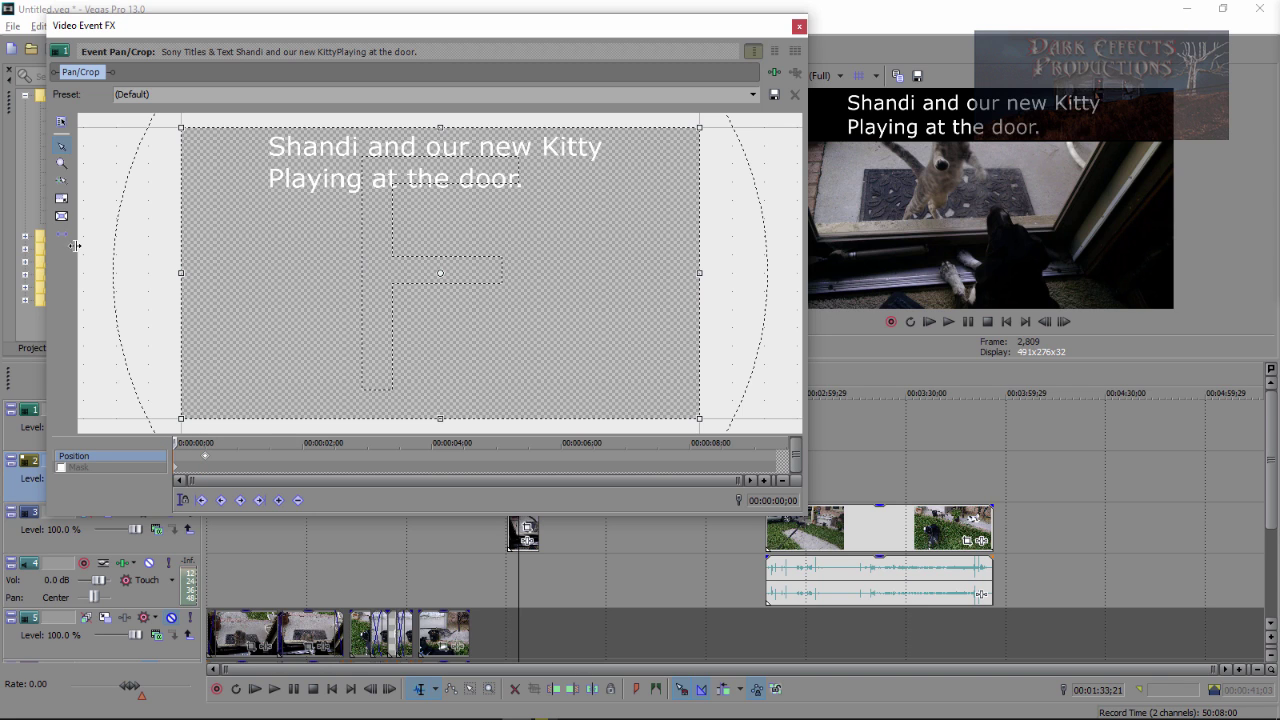
mouse_move(549, 237)
mouse_down()
mouse_move(454, 217)
mouse_move(116, 221)
mouse_up()
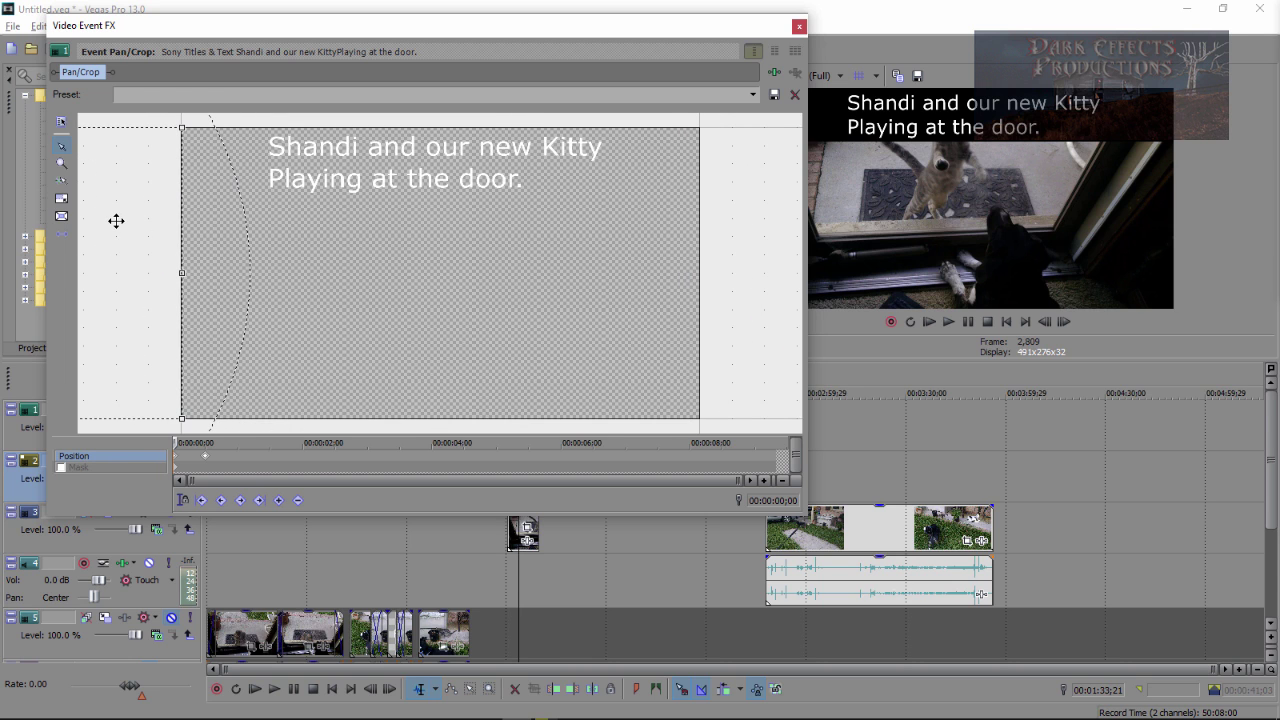
drag(172, 441, 732, 442)
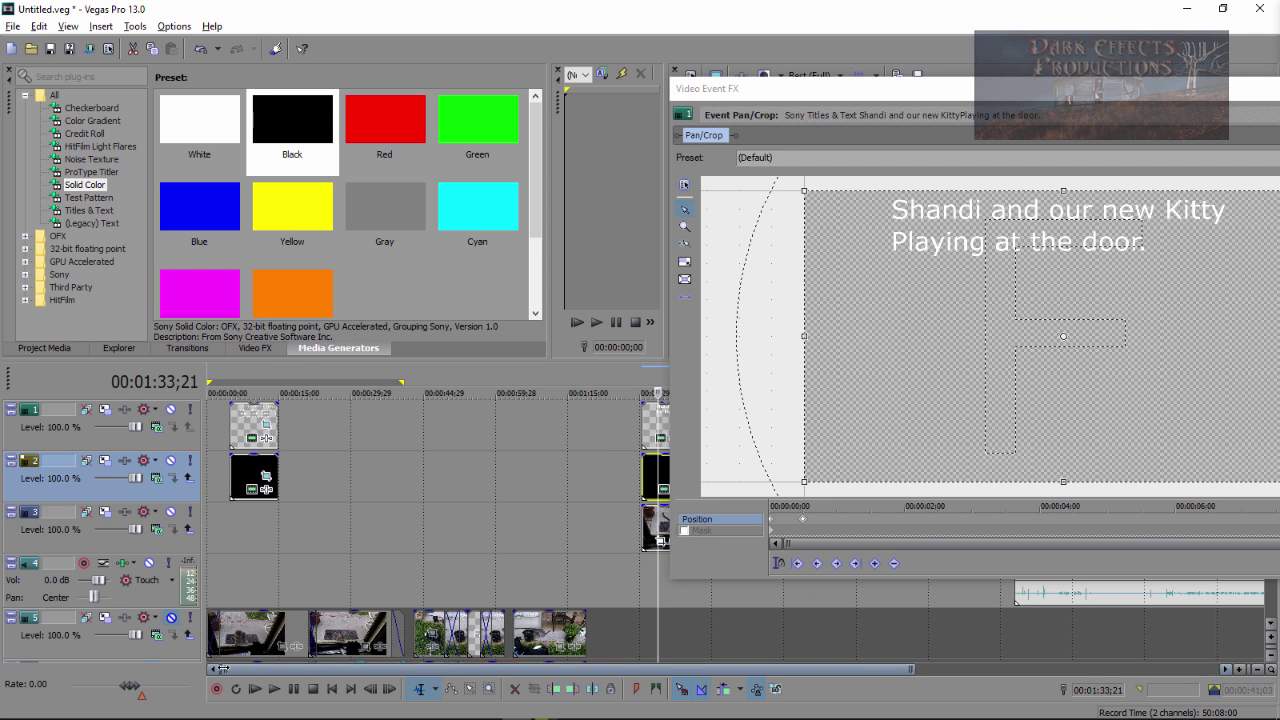
drag(270, 668, 487, 667)
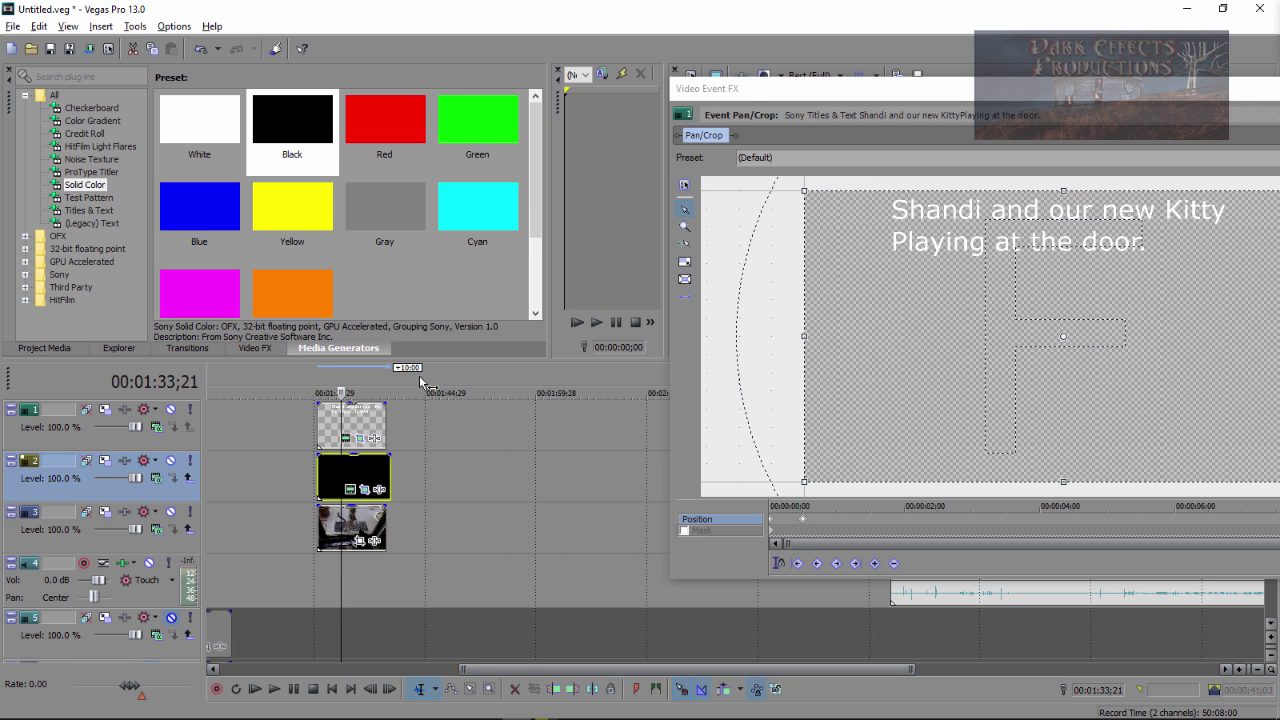
Add an end keyframe to the caption's Pan/Crop that pushes the text off to the left
click(382, 419)
drag(1031, 97, 559, 92)
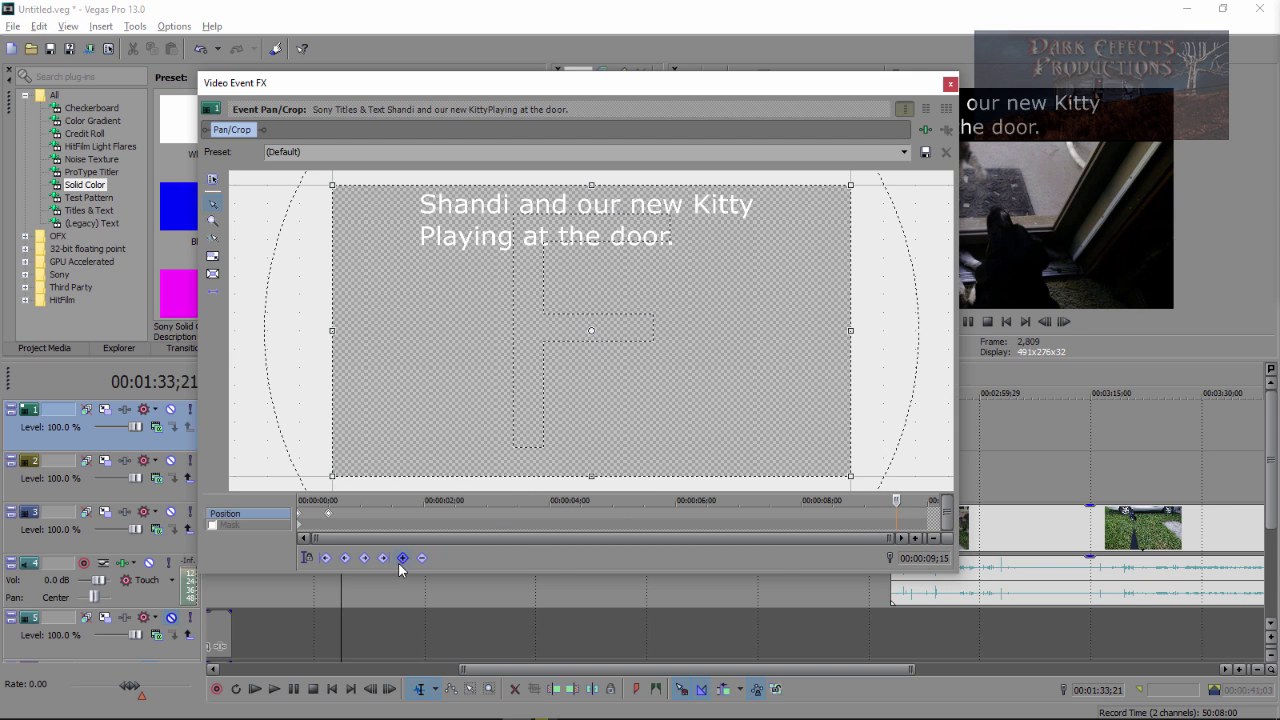
drag(897, 500, 935, 500)
drag(402, 234, 920, 229)
click(950, 83)
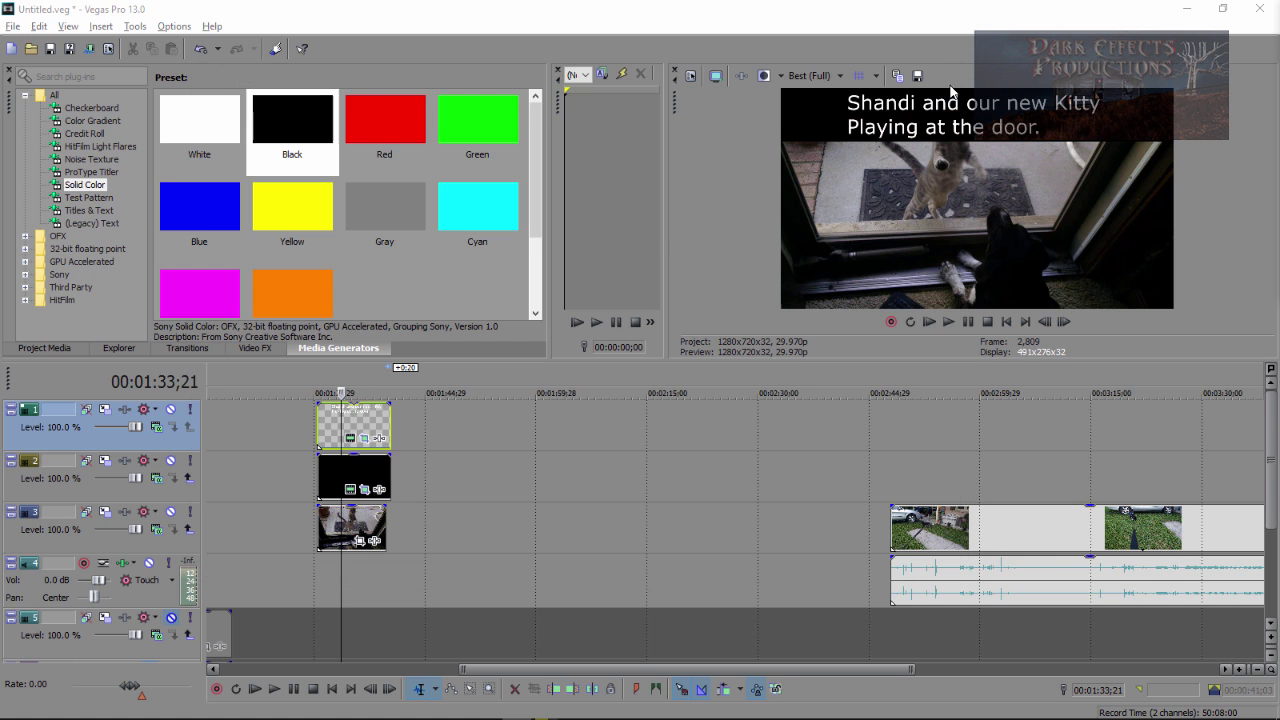
Group the caption, black bar and cat clip events into a new group
click(386, 520)
click(358, 425)
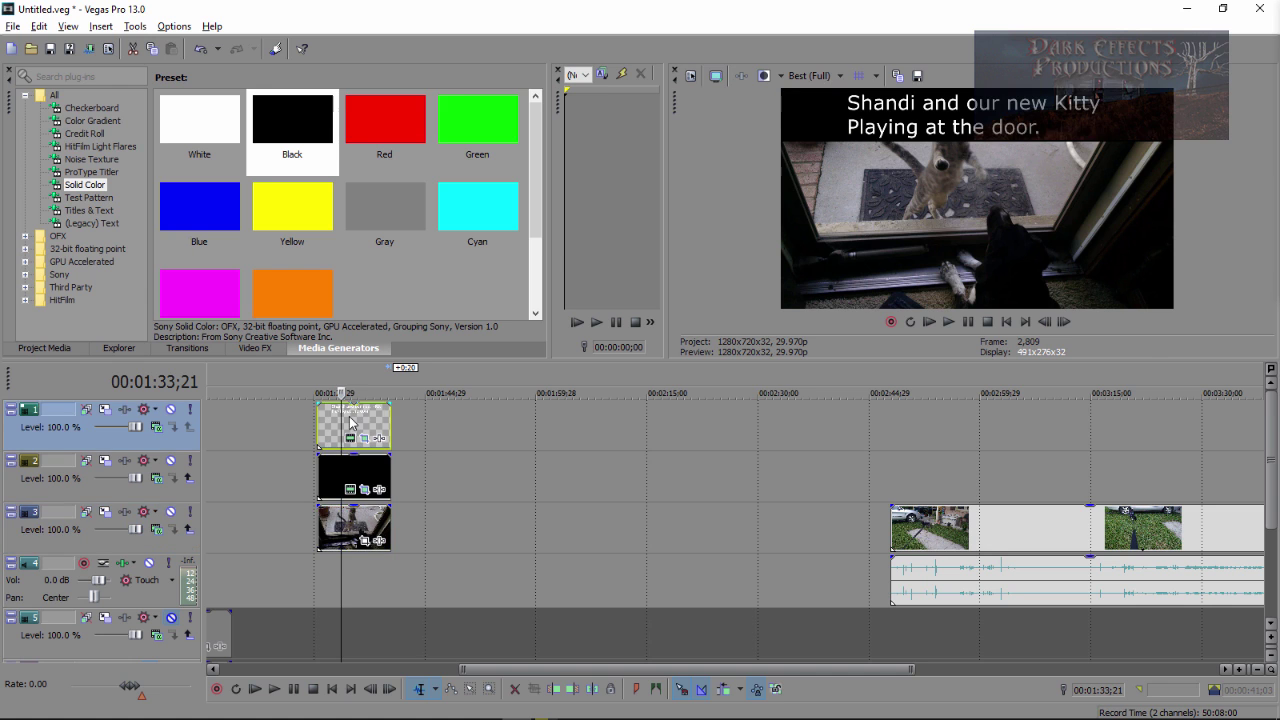
shift+click(363, 473)
shift+click(362, 527)
right_click(364, 530)
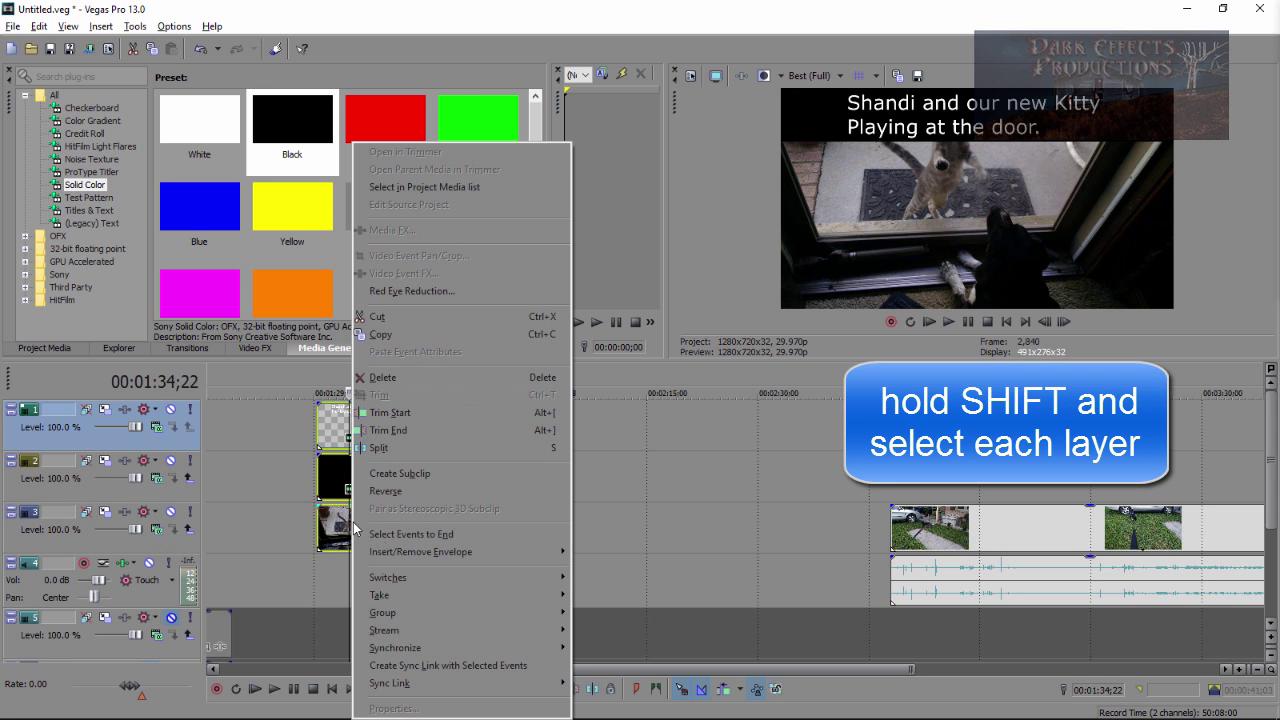
mouse_move(415, 614)
click(612, 491)
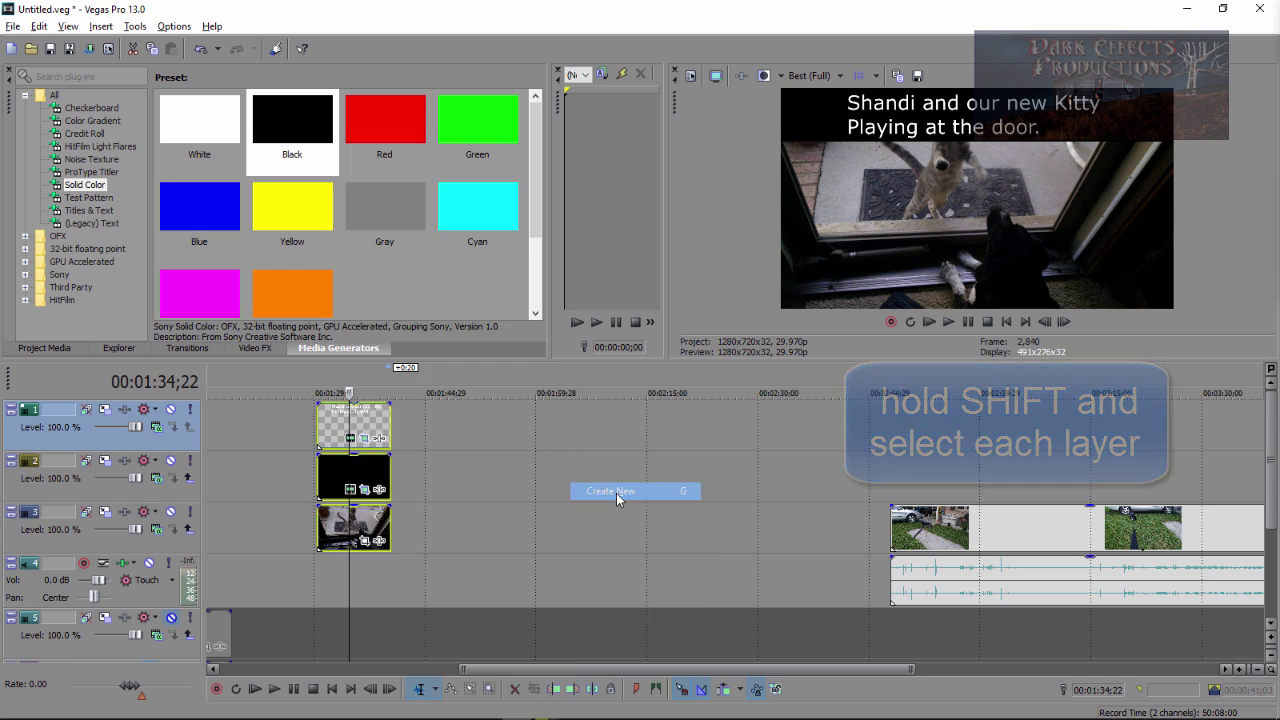
Shift the grouped lower third a little later on the timeline and play it back
click(442, 480)
mouse_move(354, 420)
mouse_down()
mouse_move(511, 420)
mouse_move(375, 420)
mouse_up()
click(338, 558)
key(space)
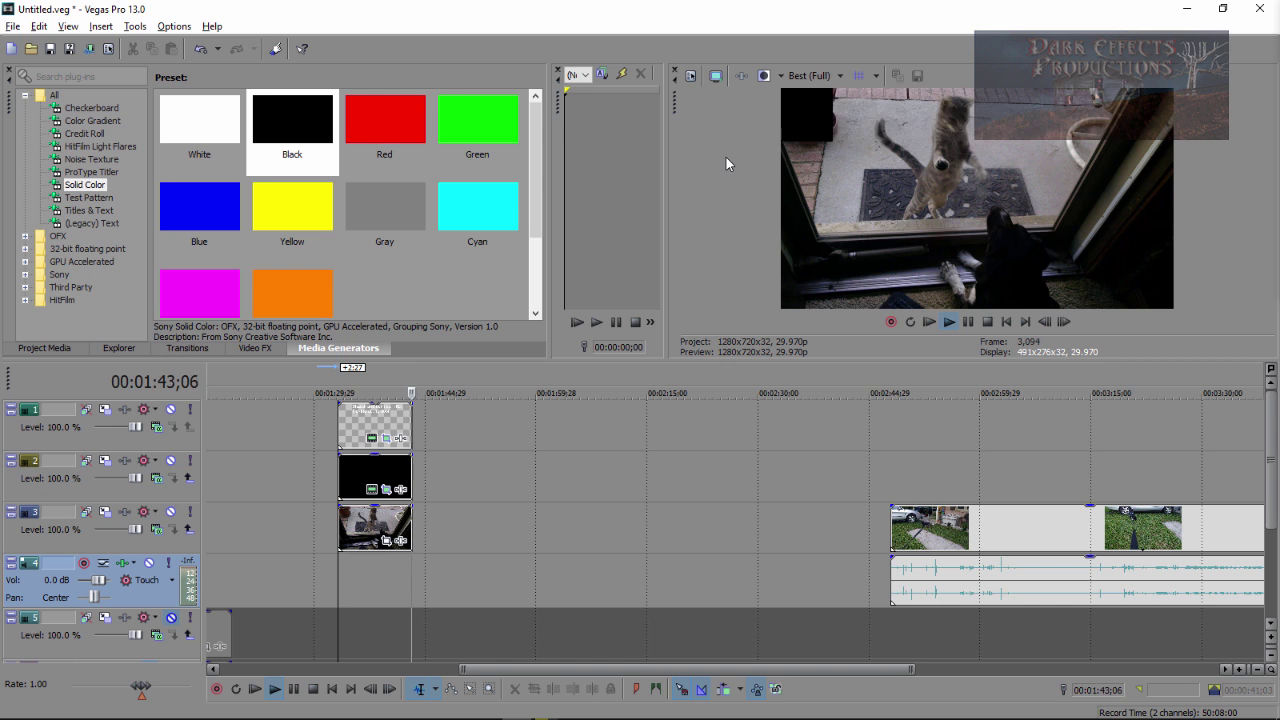
key(space)
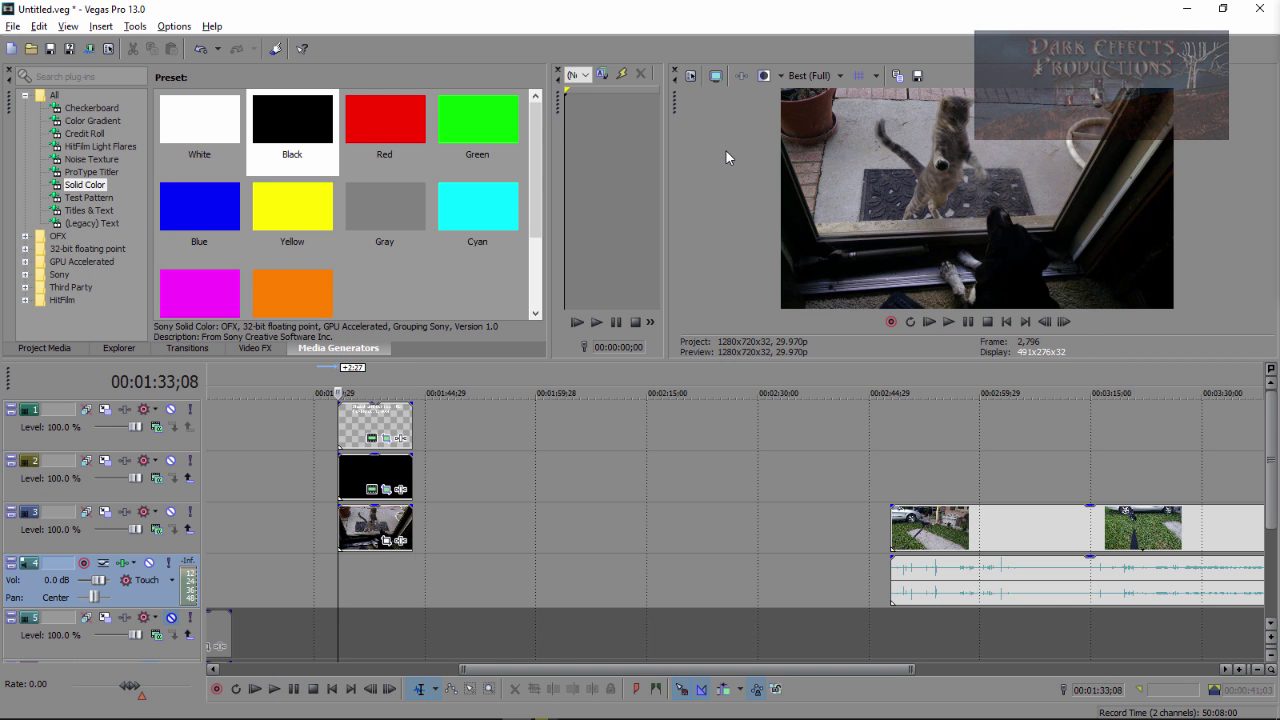